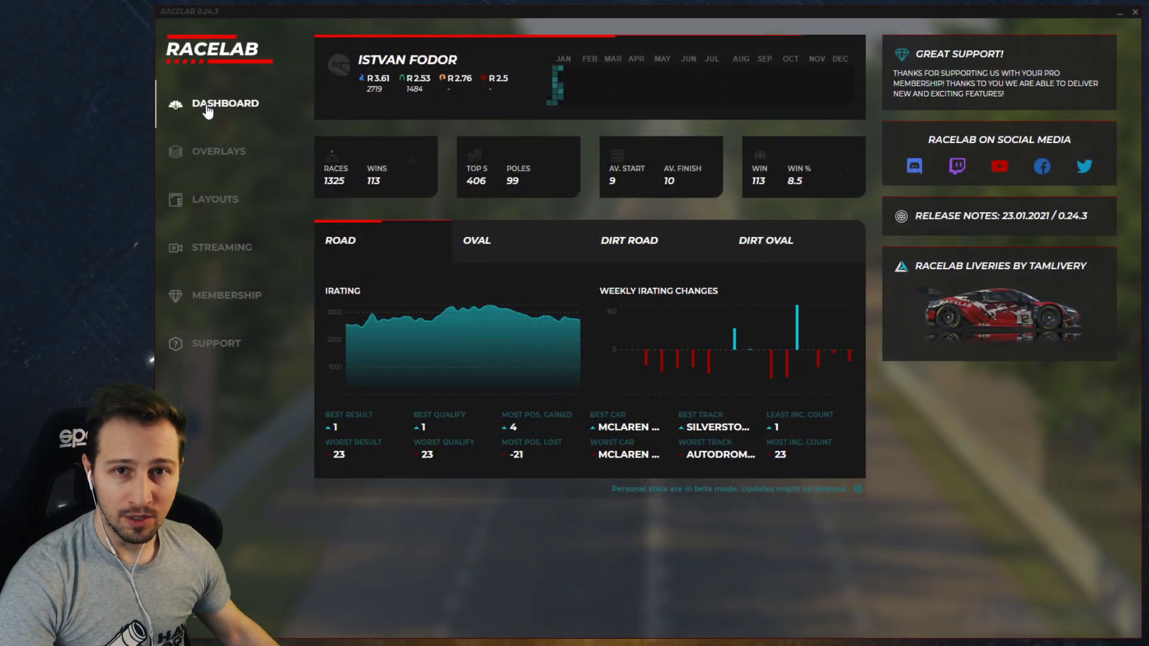
Open the Data Blocks overlay settings, previewing the Brake Bias block at 54.5 %.
left_click(211, 154)
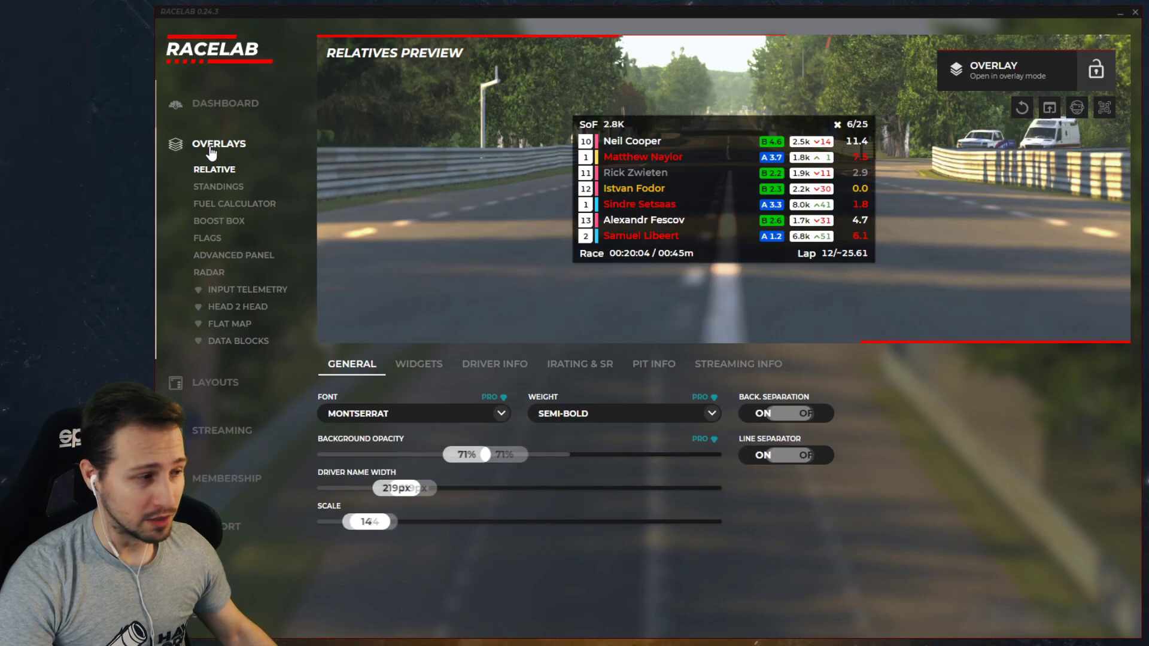
left_click(234, 340)
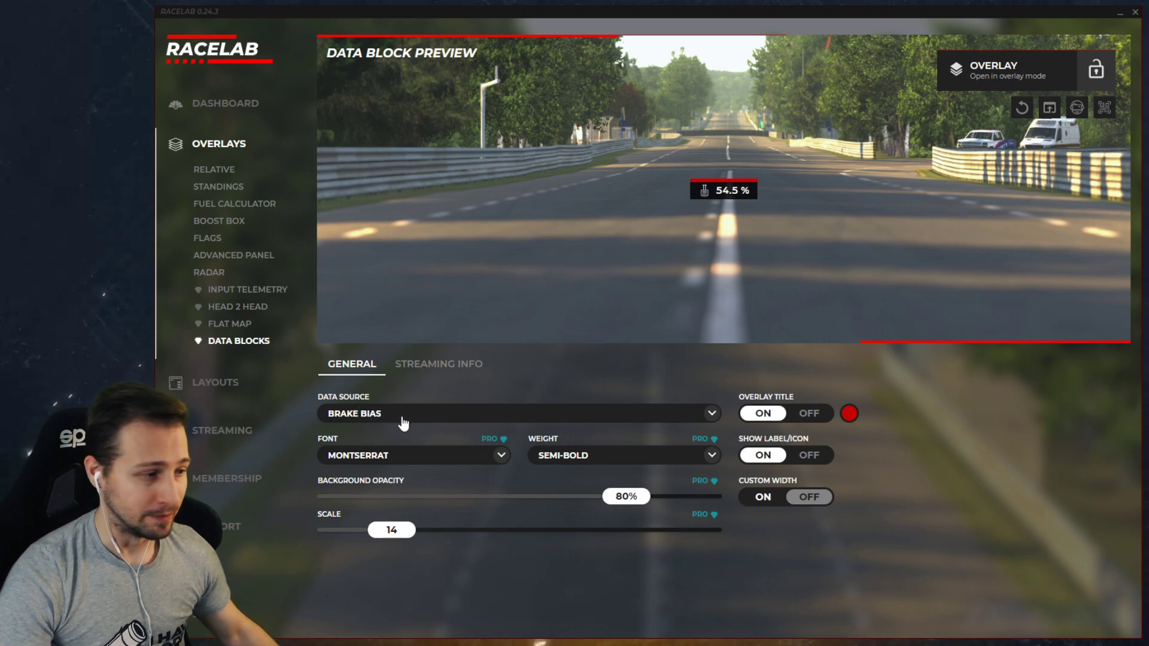
Switch the Data Block's source from Brake Bias to Track Name.
left_click(711, 413)
scroll(652, 469, "down", 6)
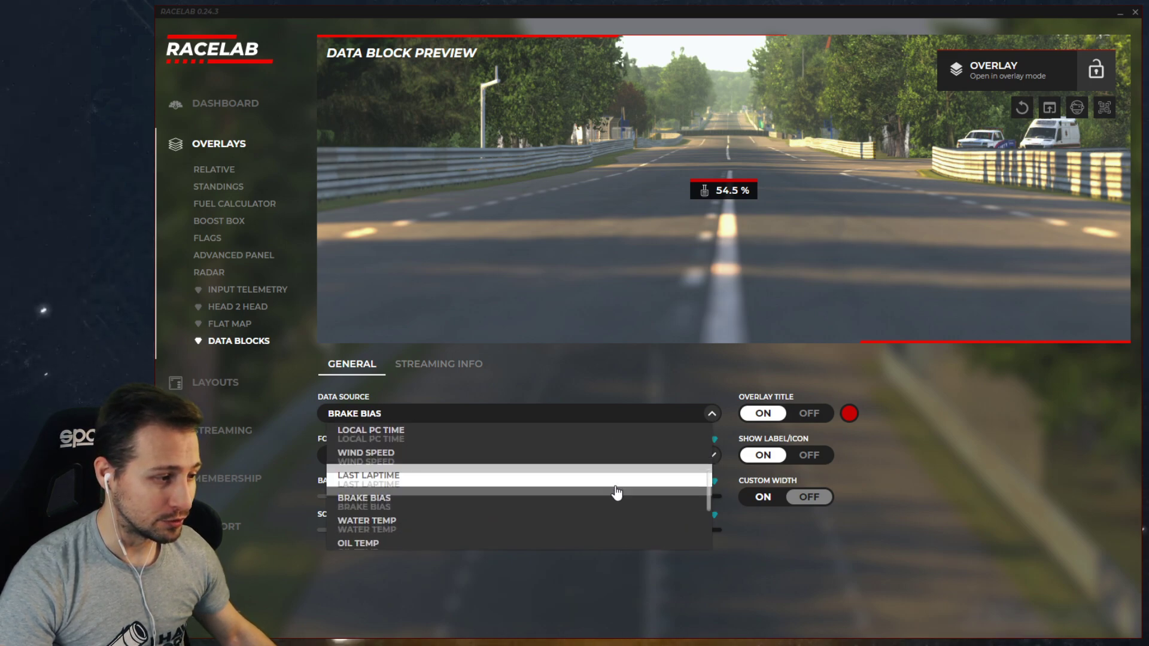
scroll(617, 493, "down", 2)
scroll(599, 495, "down", 3)
scroll(467, 502, "down", 2)
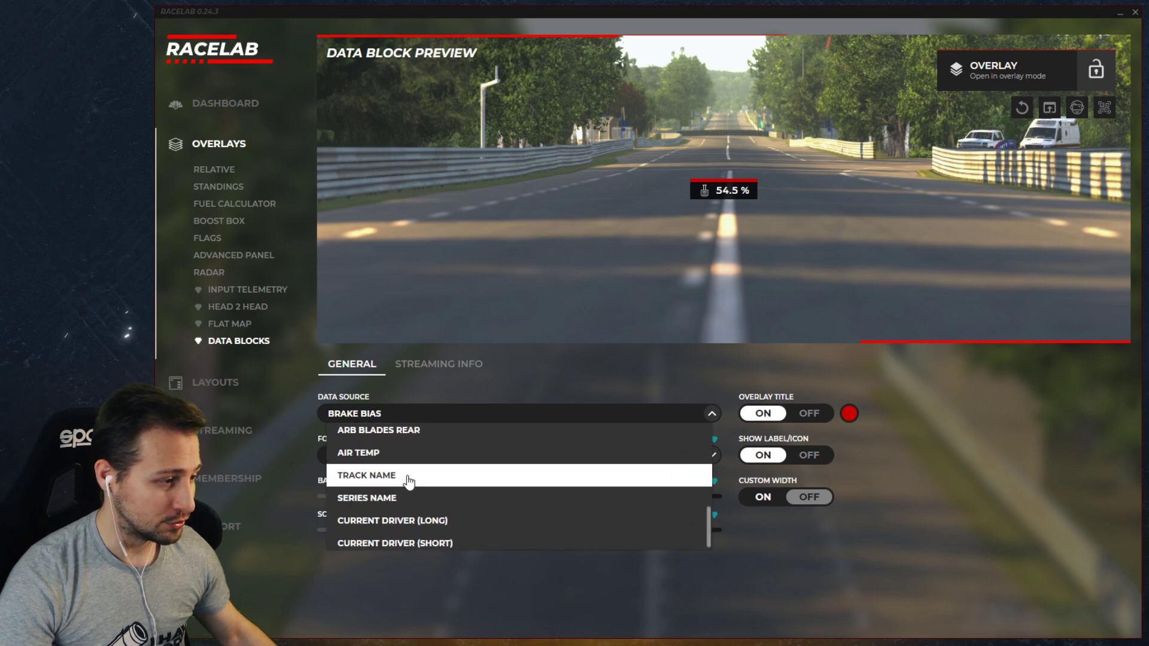
left_click(398, 479)
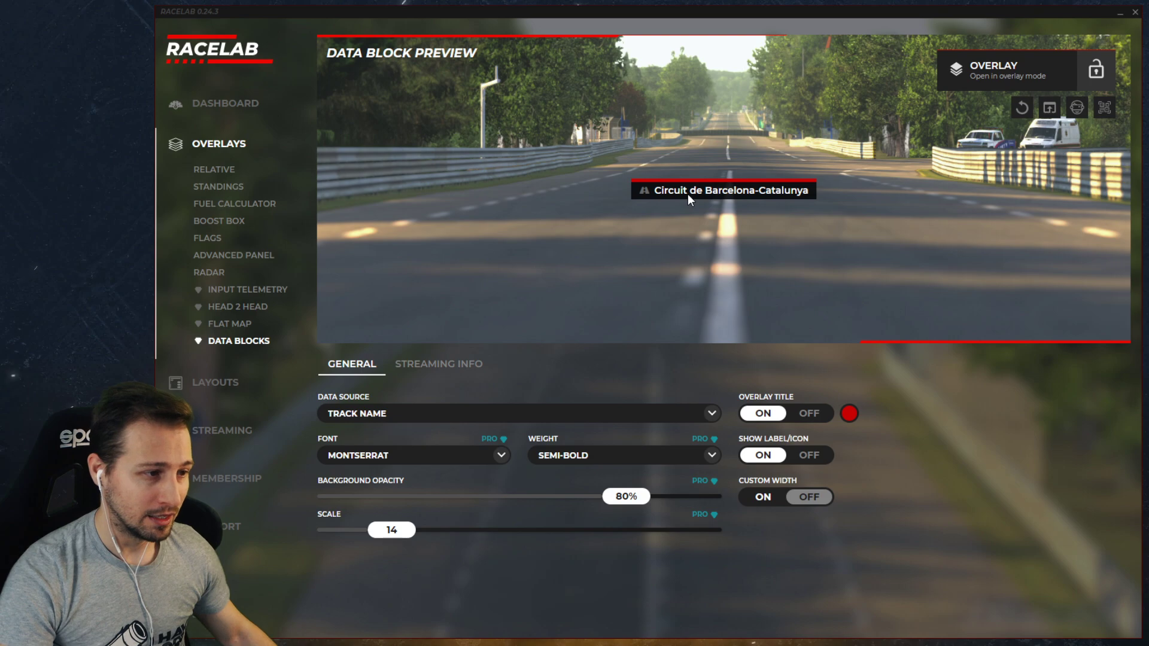
Change the data source to Current Driver (Long), previewing the driver's name with rating badges.
left_click(441, 413)
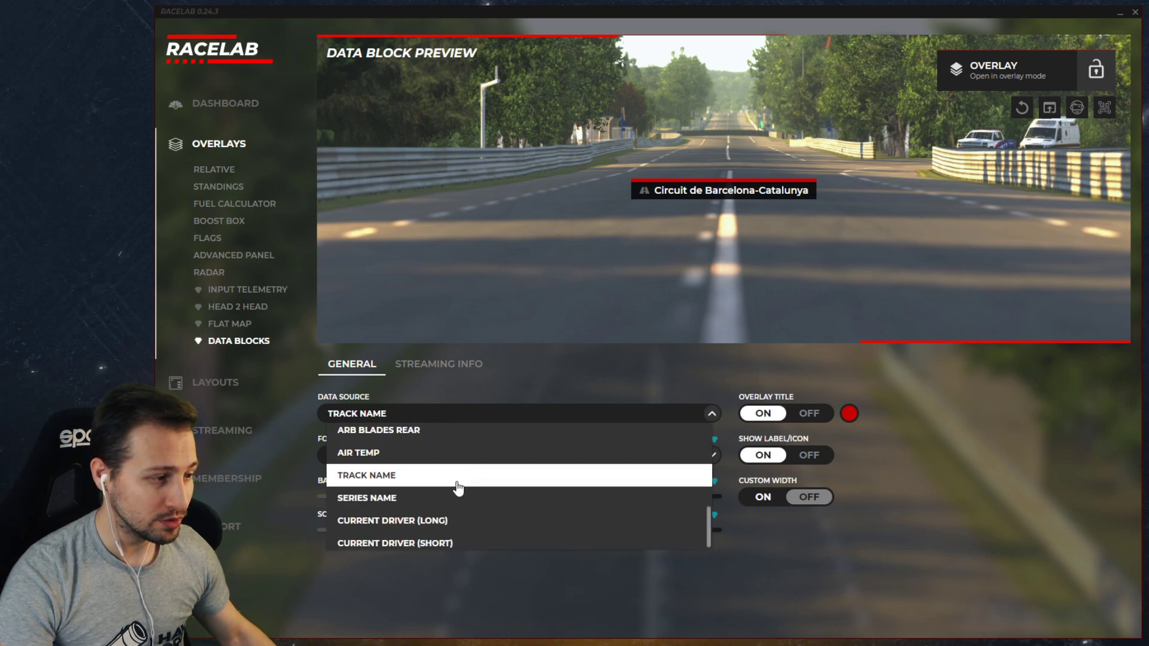
scroll(438, 483, "up", 5)
scroll(437, 495, "down", 5)
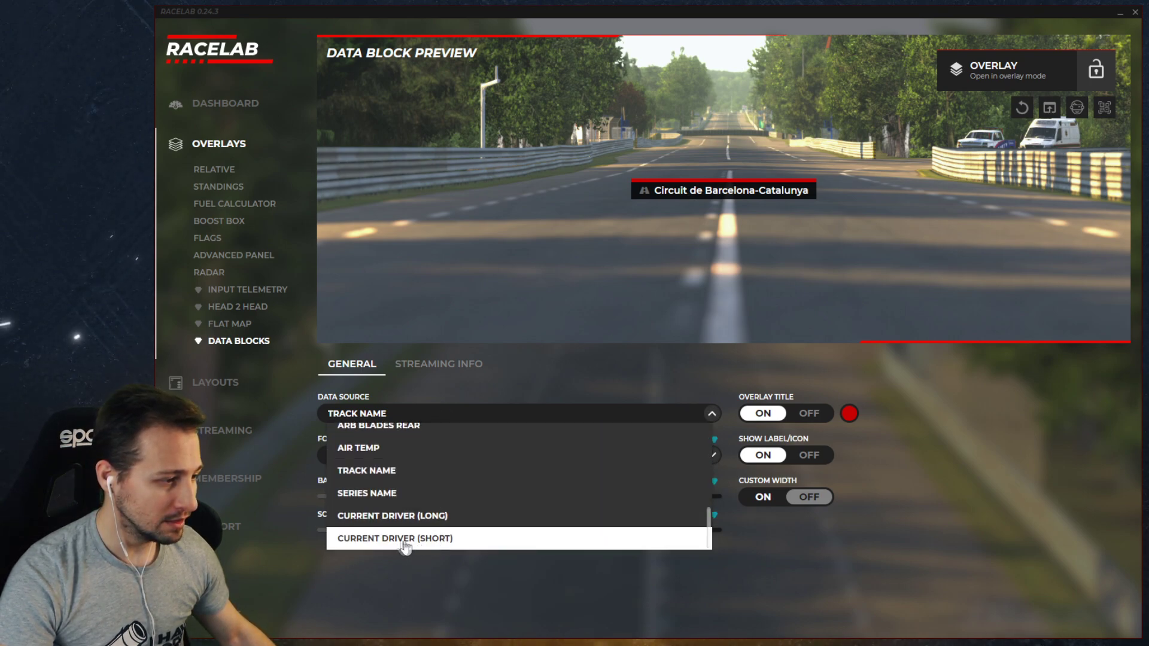
left_click(407, 516)
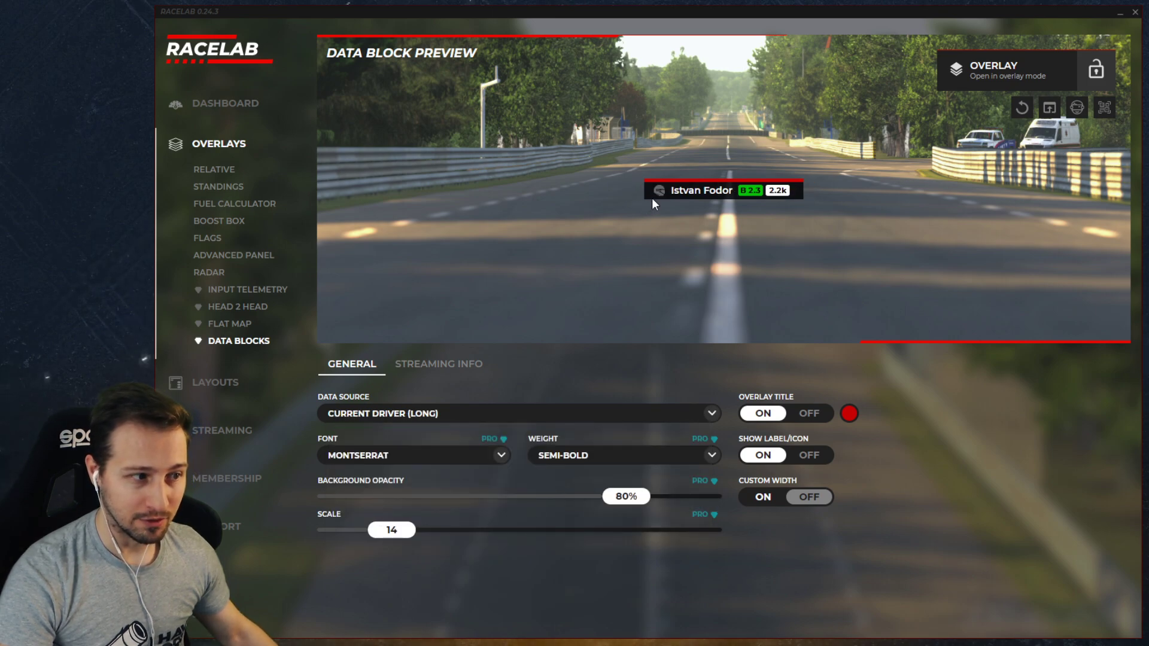
left_click(569, 413)
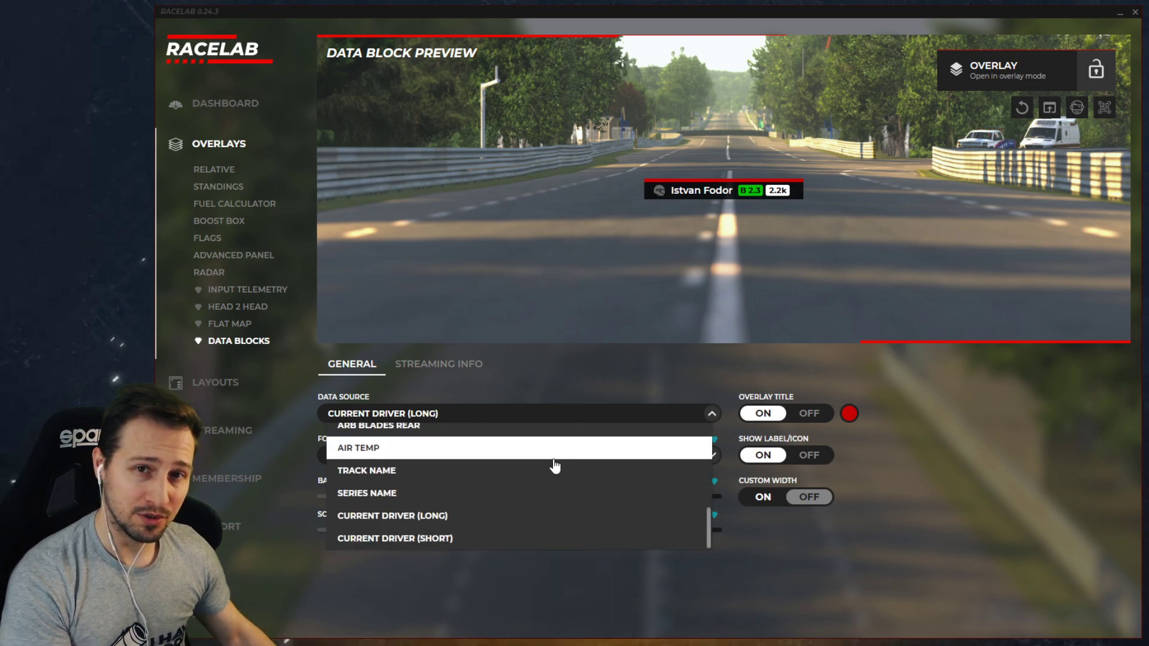
scroll(555, 467, "up", 3)
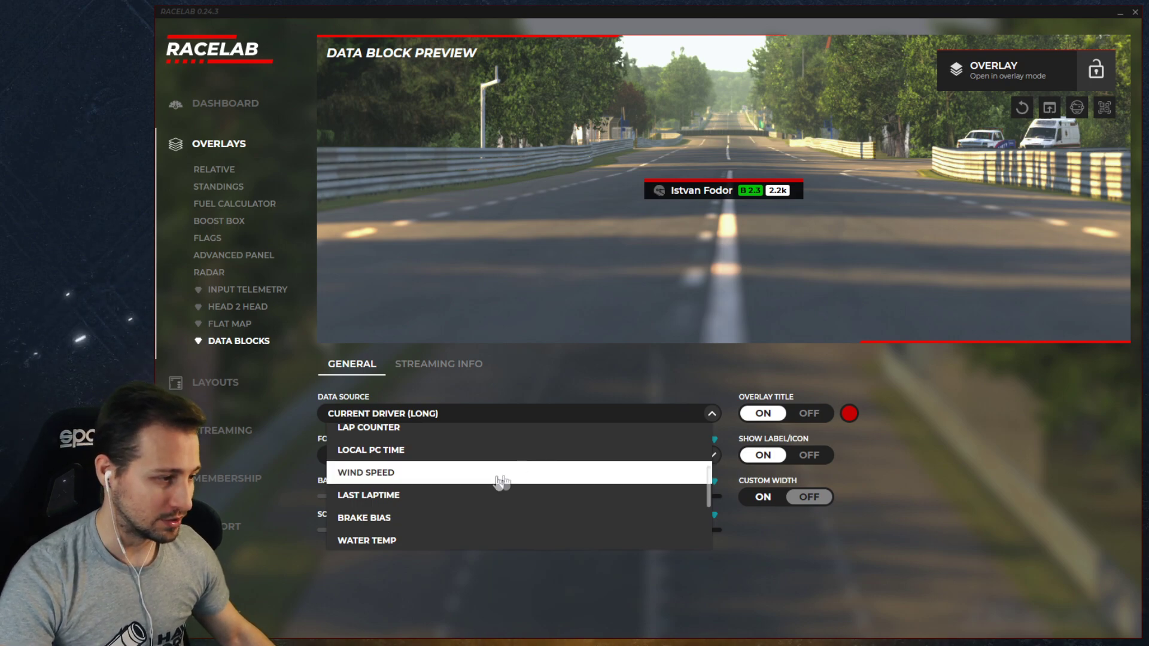
Try Wind Speed as the data source, then set it to Track Temp showing 27°C.
left_click(538, 472)
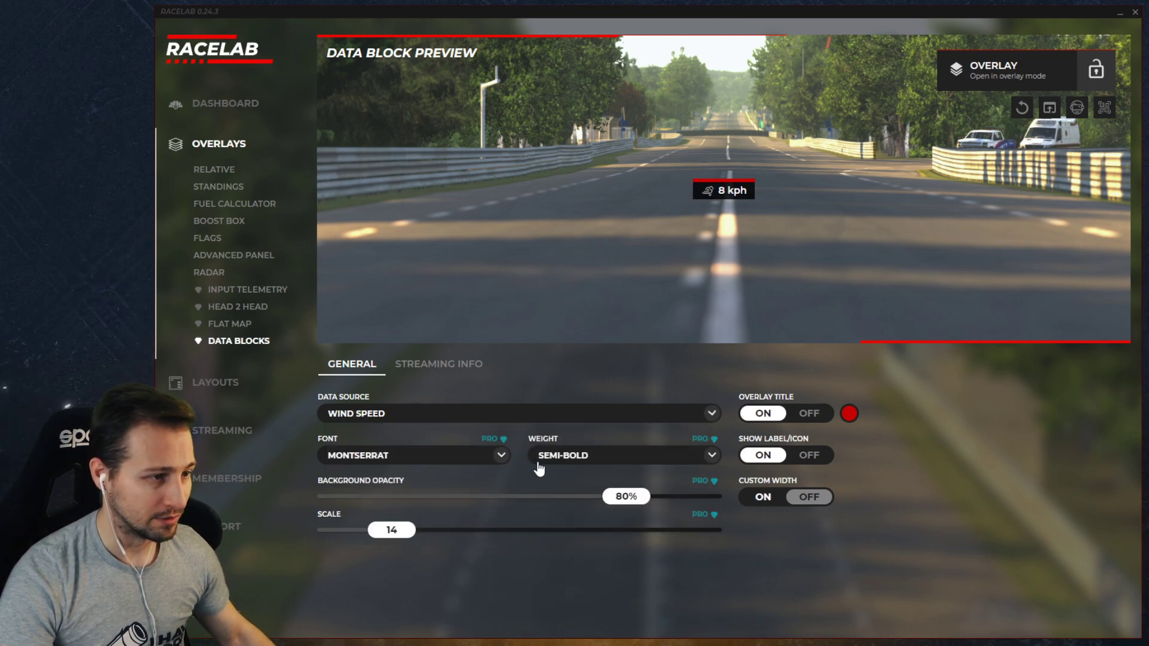
left_click(452, 414)
scroll(443, 449, "down", 3)
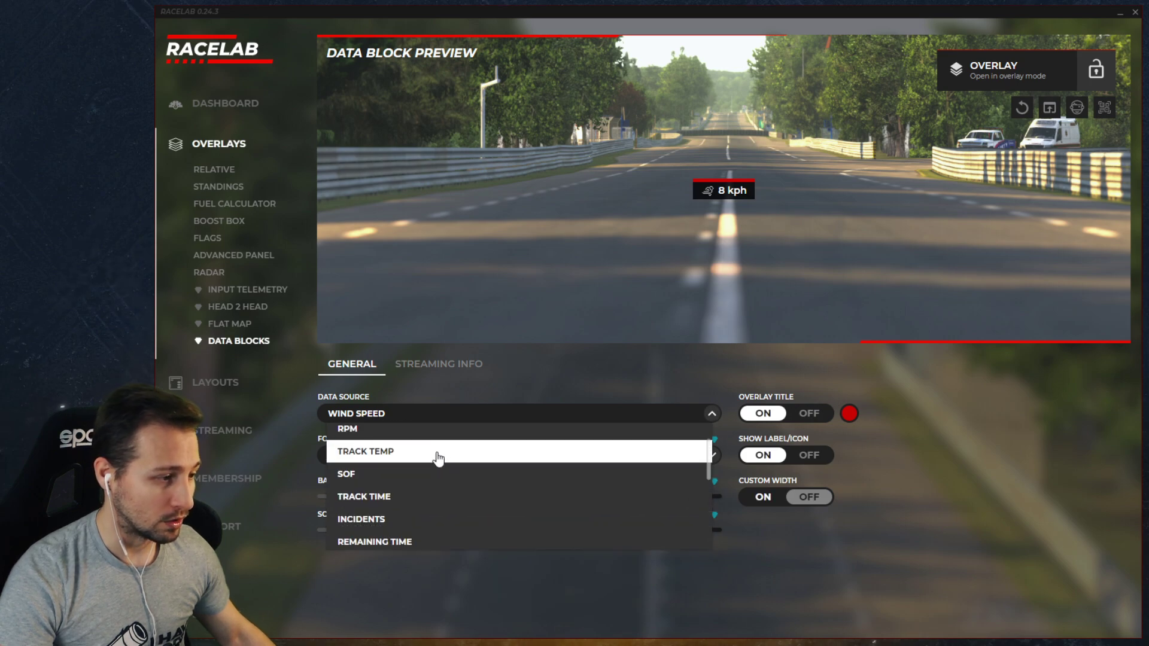
left_click(441, 453)
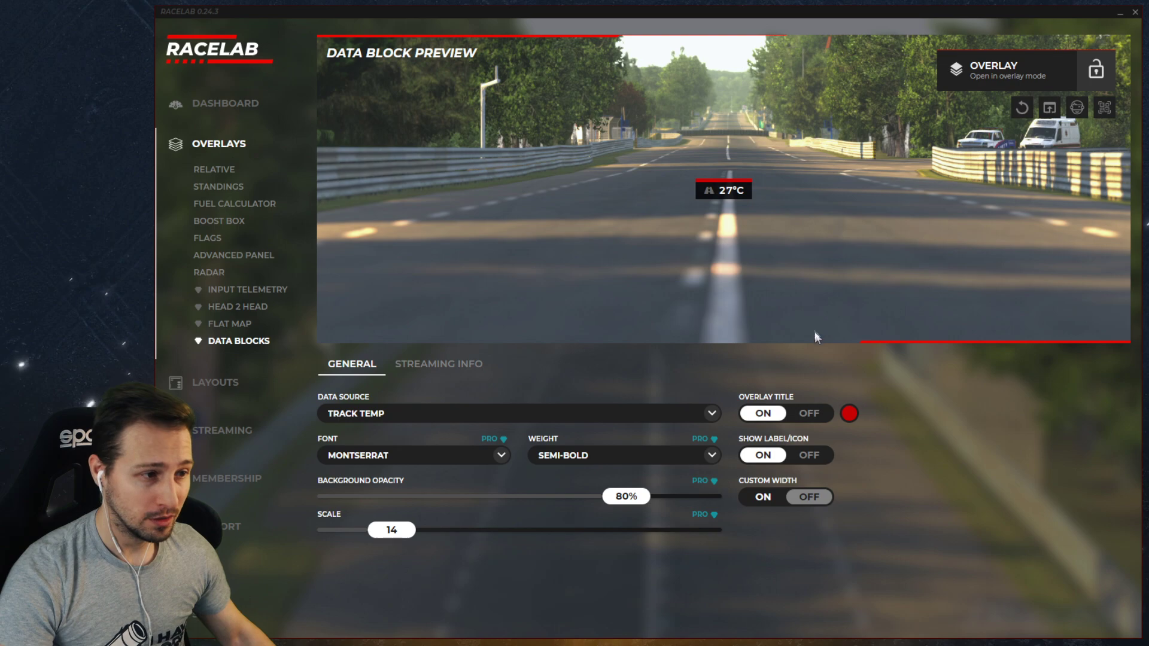
Try a green title colour, hide the title bar and icon, and vary background opacity to 74%.
left_click(849, 413)
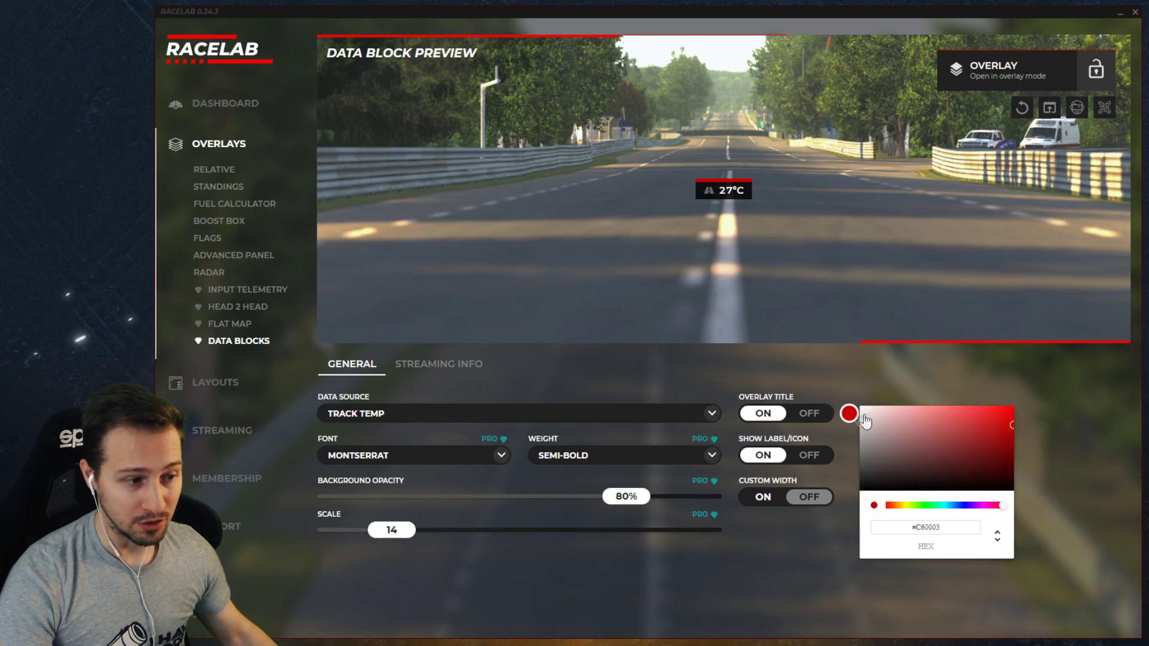
left_click(923, 505)
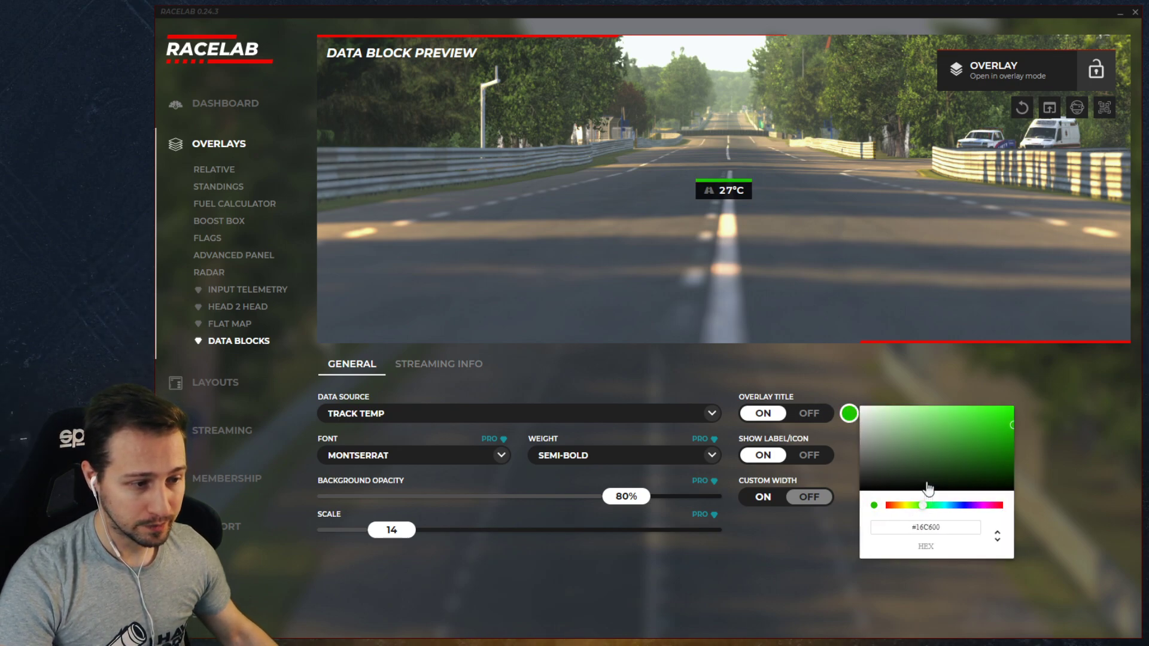
left_click(849, 413)
left_click(809, 414)
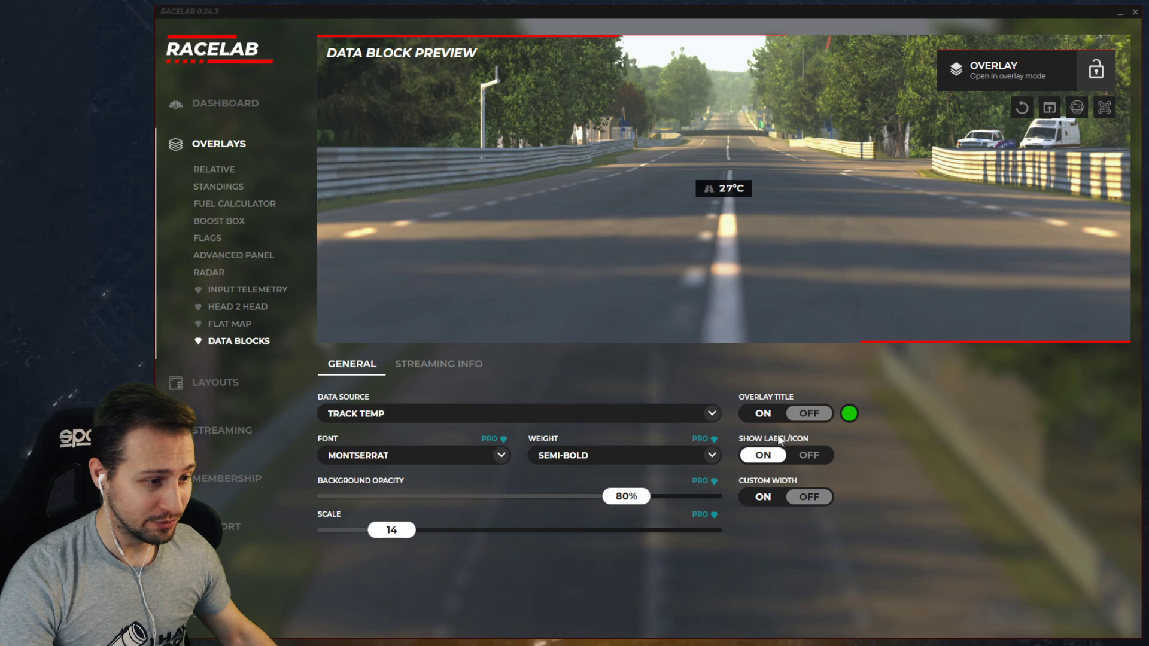
left_click(810, 456)
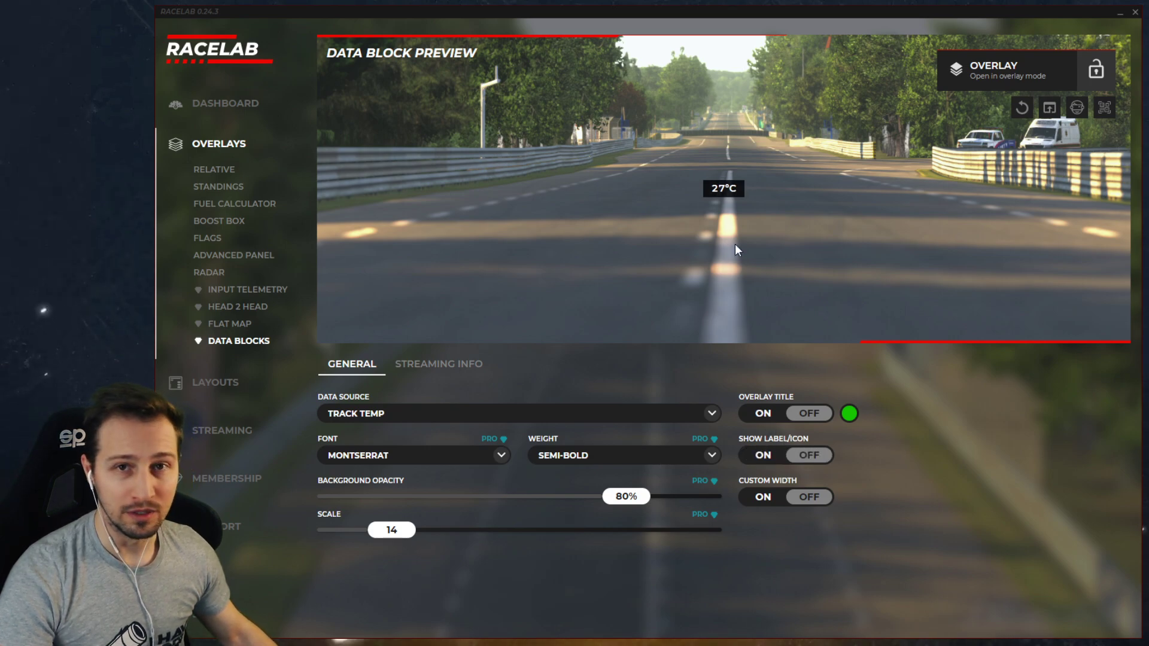
left_click_drag(602, 494, 300, 486)
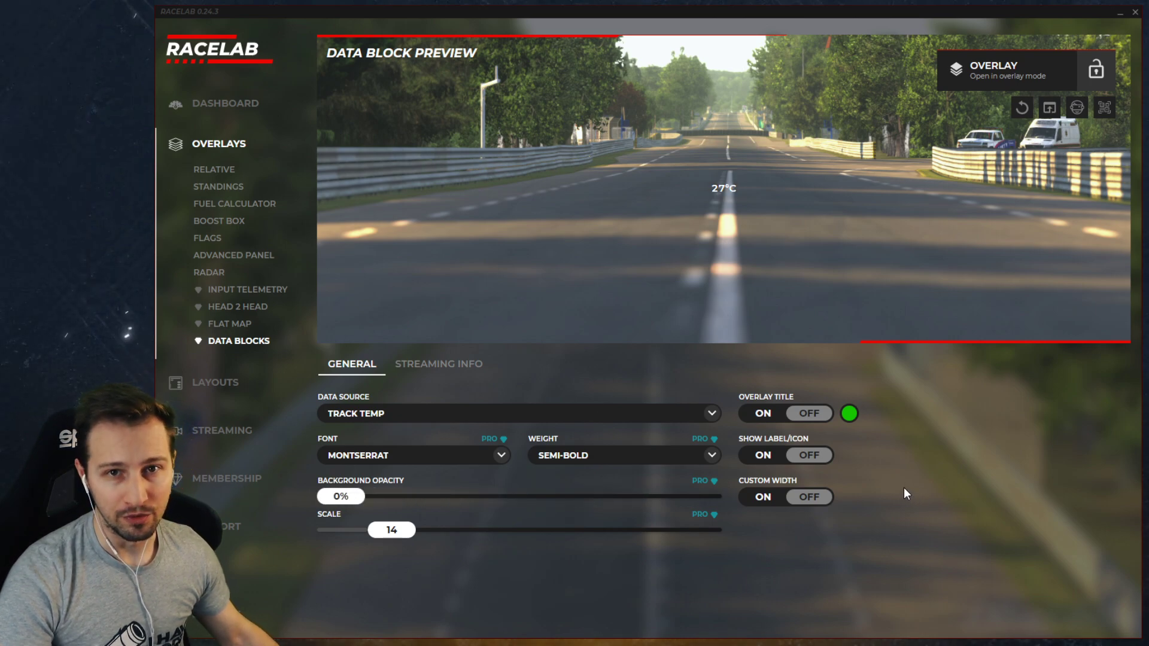
left_click_drag(323, 494, 605, 496)
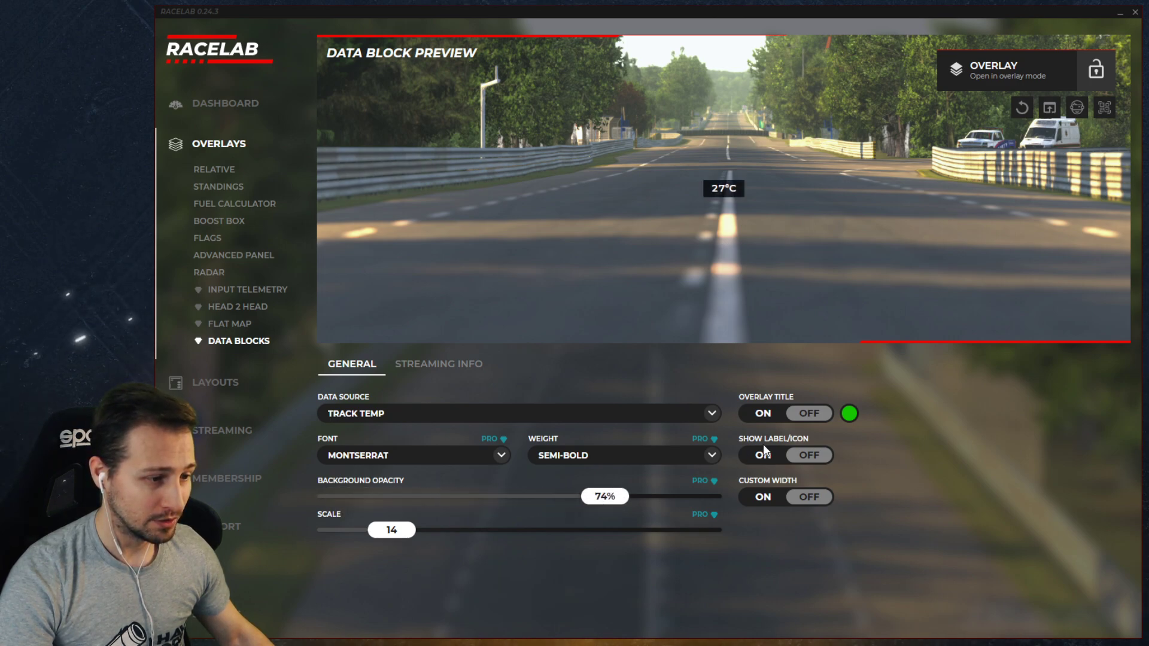
Restore the icon, title bar and red title colour, and enlarge the block to scale 41.
left_click(763, 455)
left_click(780, 417)
left_click(850, 414)
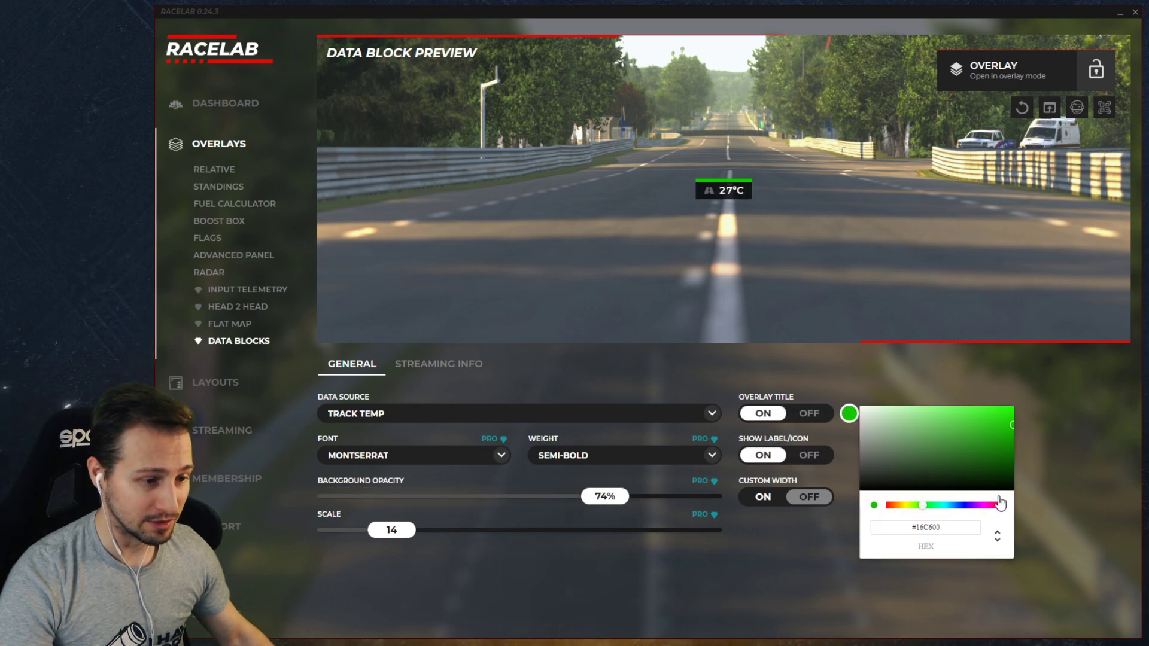
left_click(1002, 506)
left_click(849, 413)
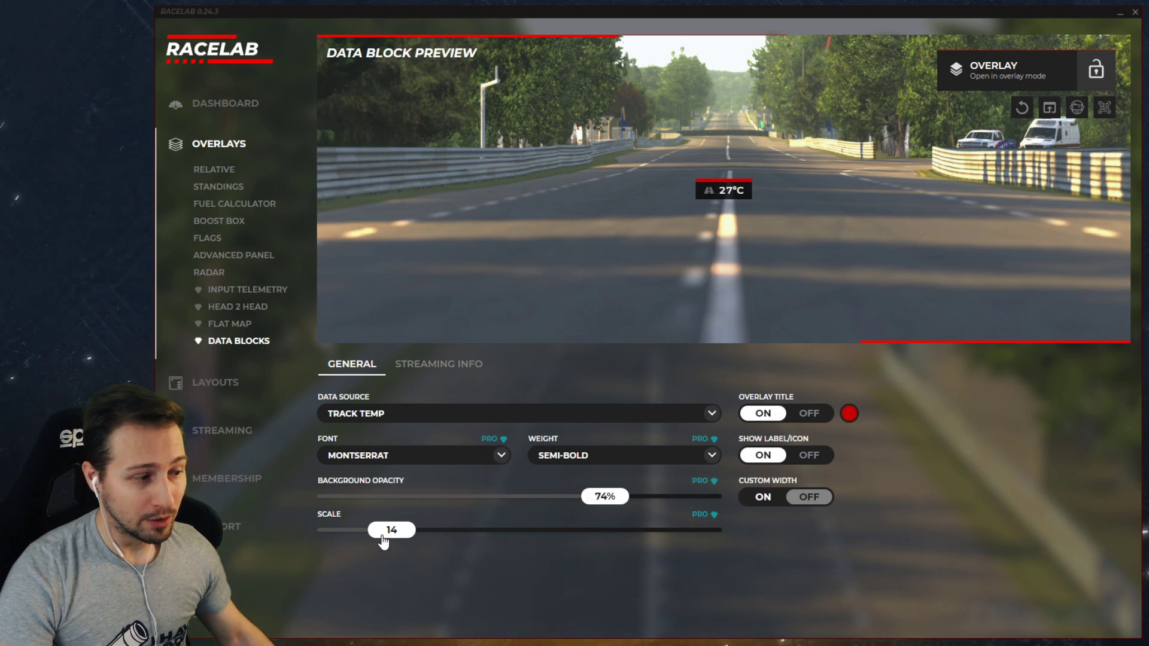
left_click_drag(384, 537, 495, 537)
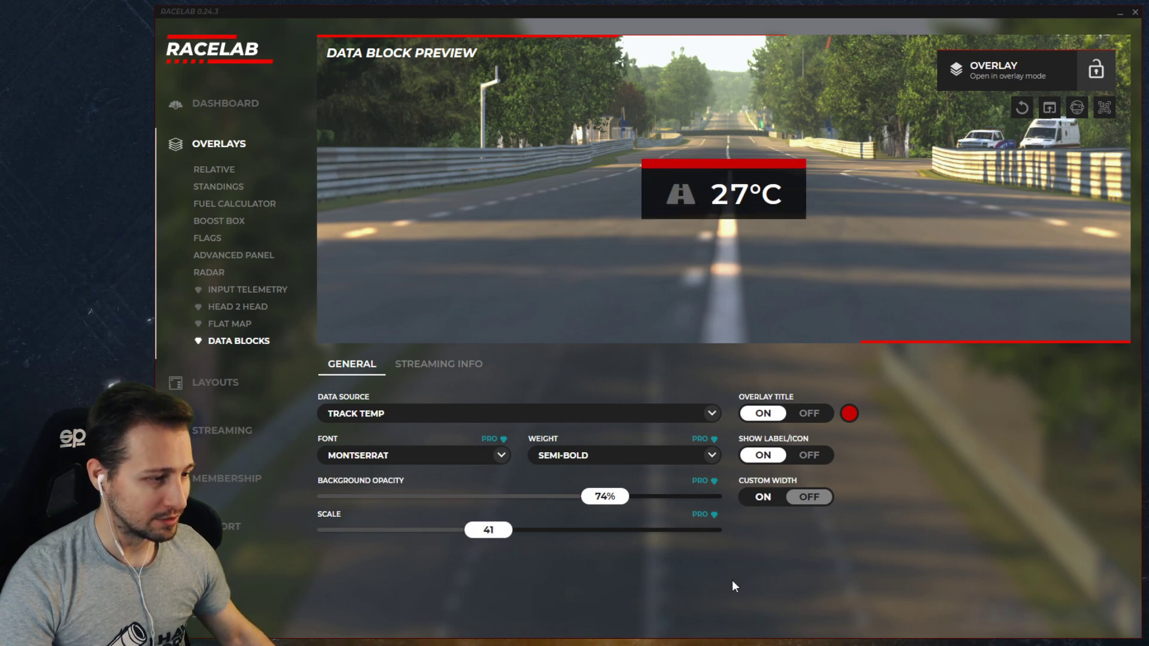
left_click(429, 364)
left_click(545, 418)
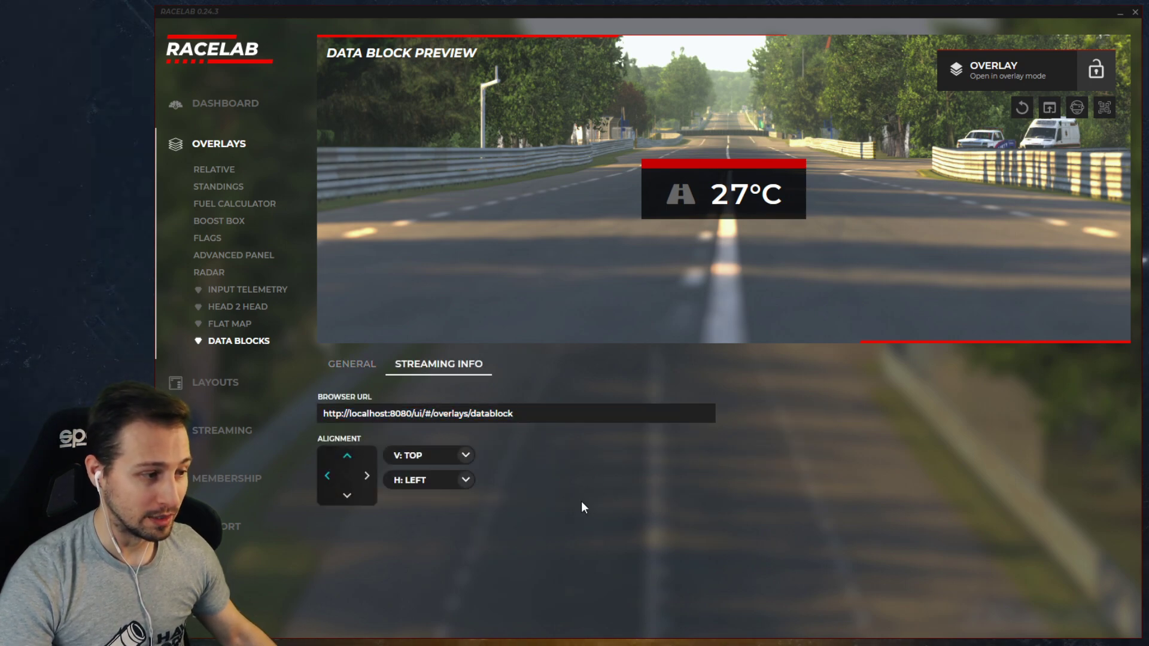
left_click(352, 365)
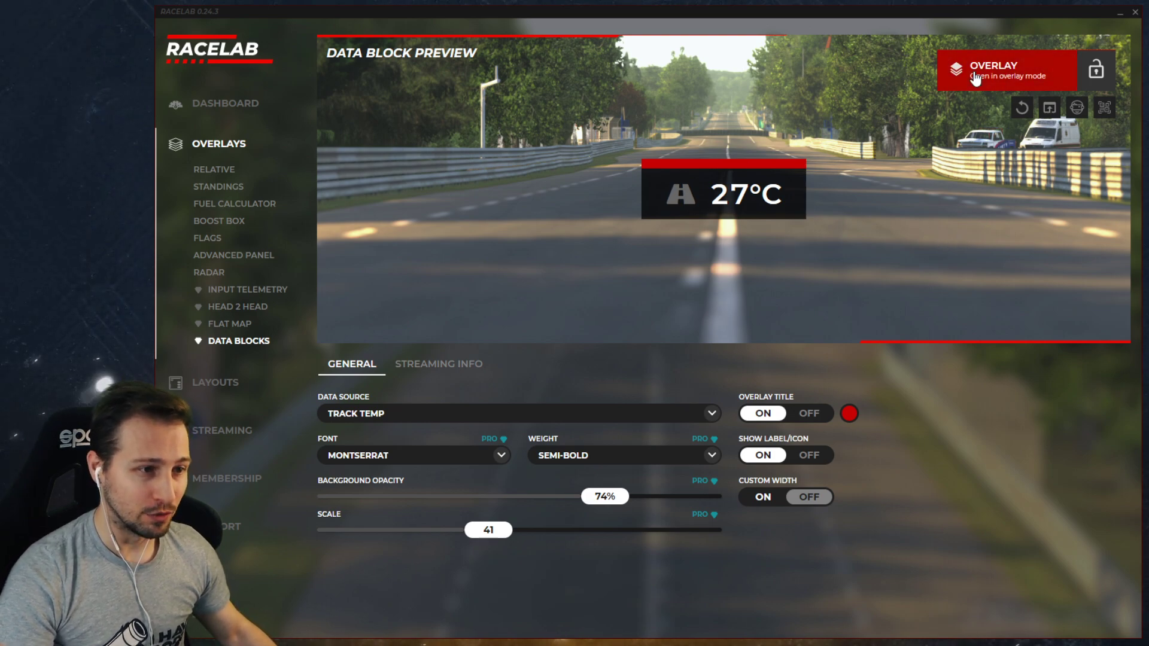
Set the Data Block's source to SOF.
left_click(475, 416)
left_click(404, 473)
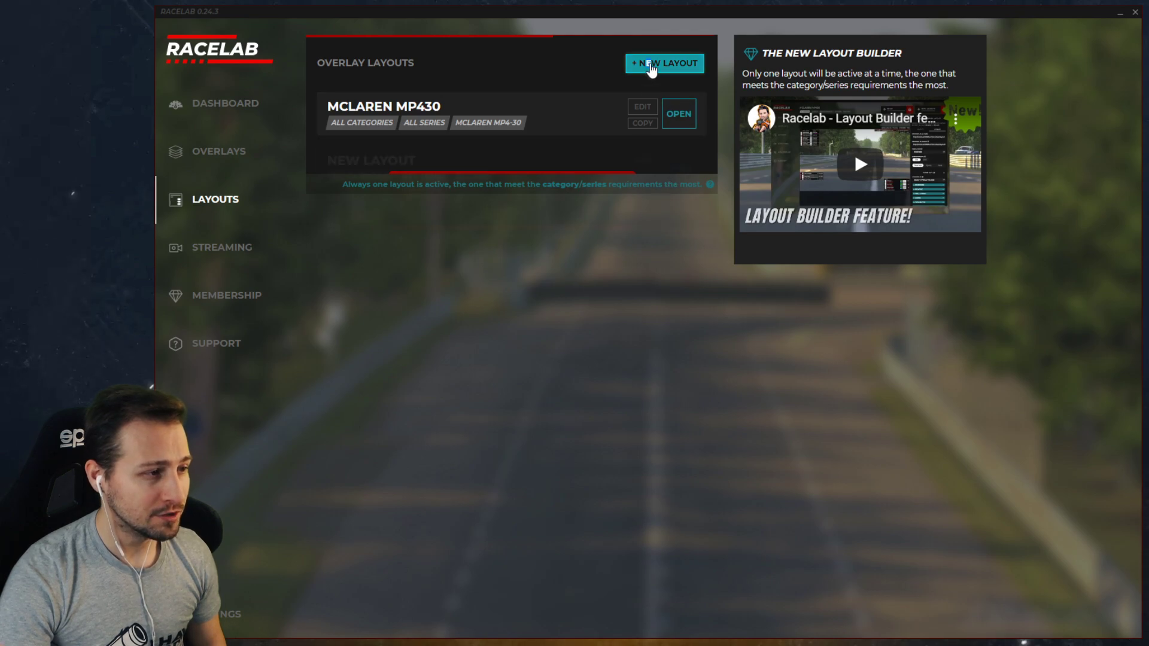
Create a new 1440x900 overlay layout and add a Data Block to it.
left_click(652, 68)
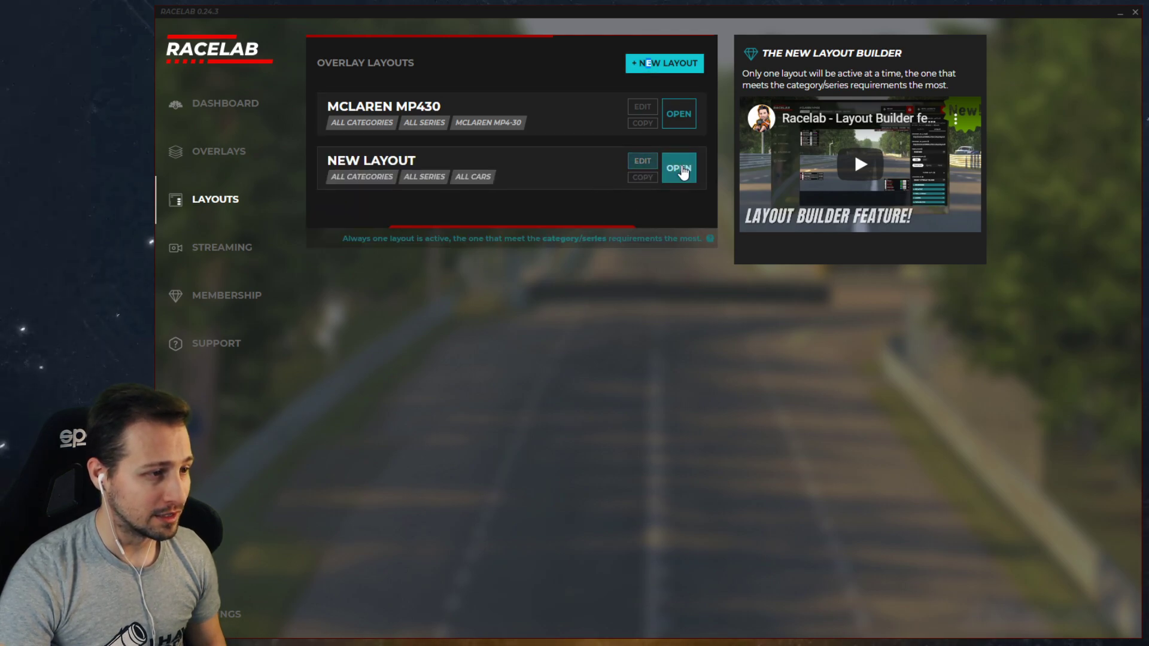
left_click(679, 168)
left_click(1018, 344)
scroll(987, 455, "down", 3)
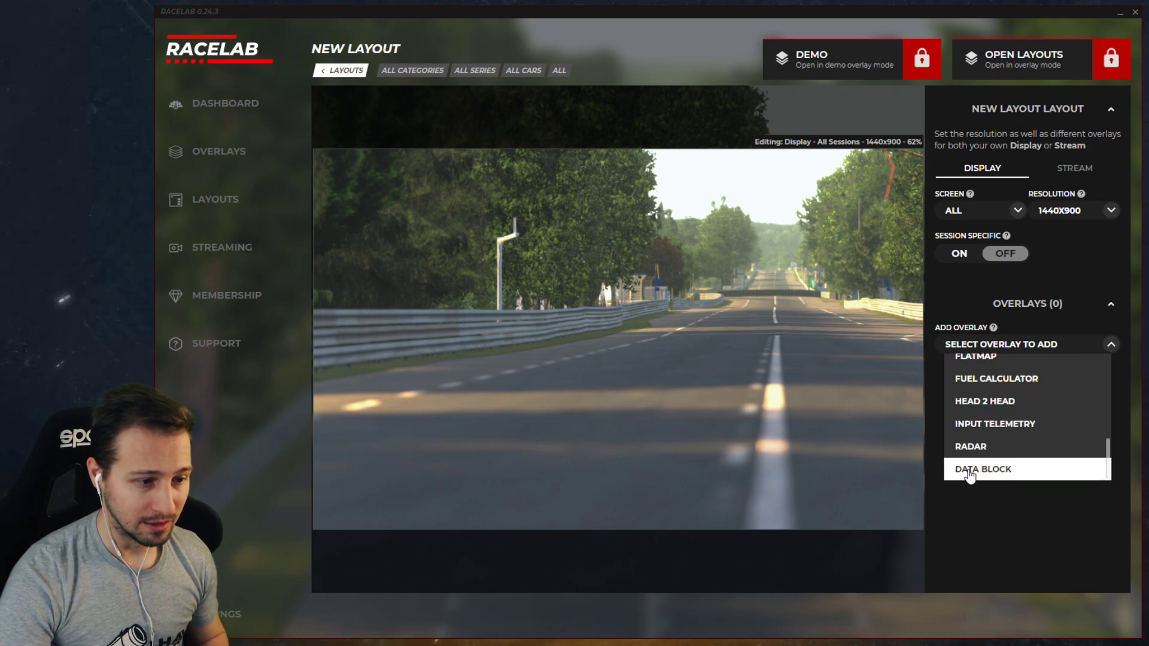
left_click(970, 472)
Check the SoF block's settings and place it flush in the top-left corner.
left_click_drag(634, 367, 661, 319)
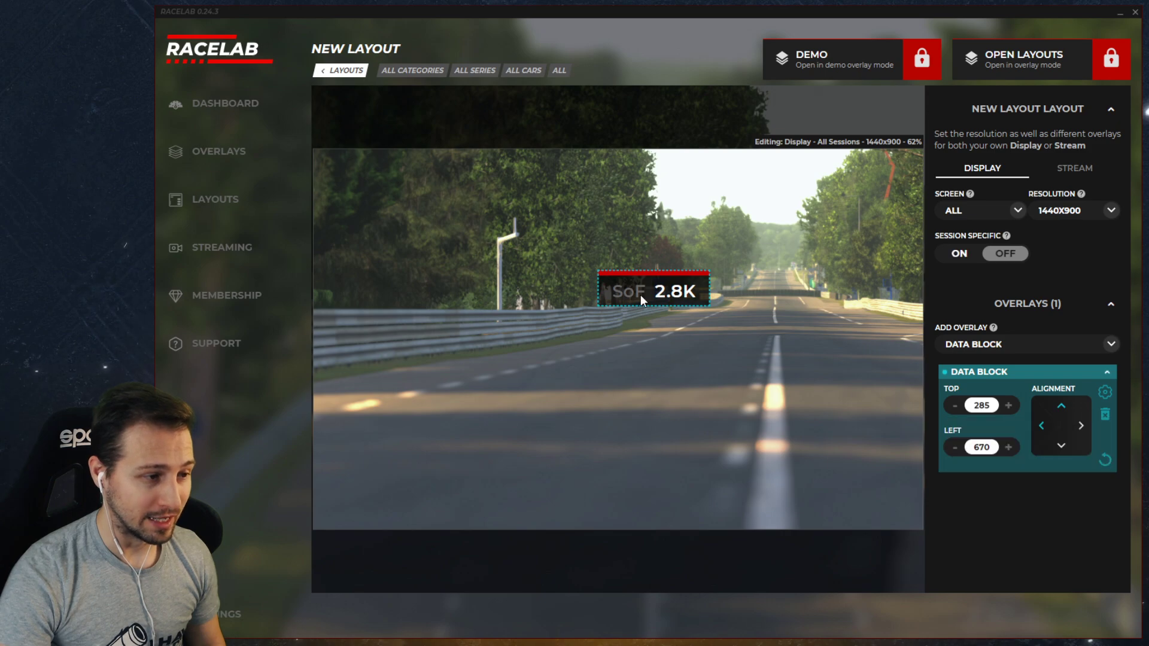
left_click(674, 377)
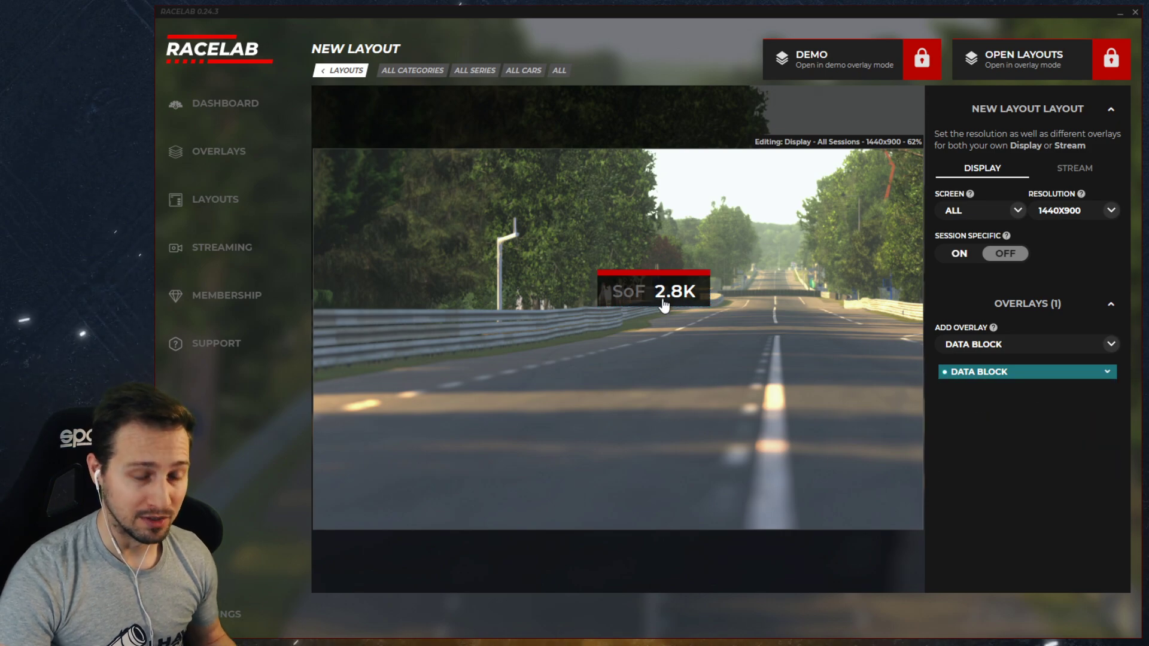
double_click(664, 306)
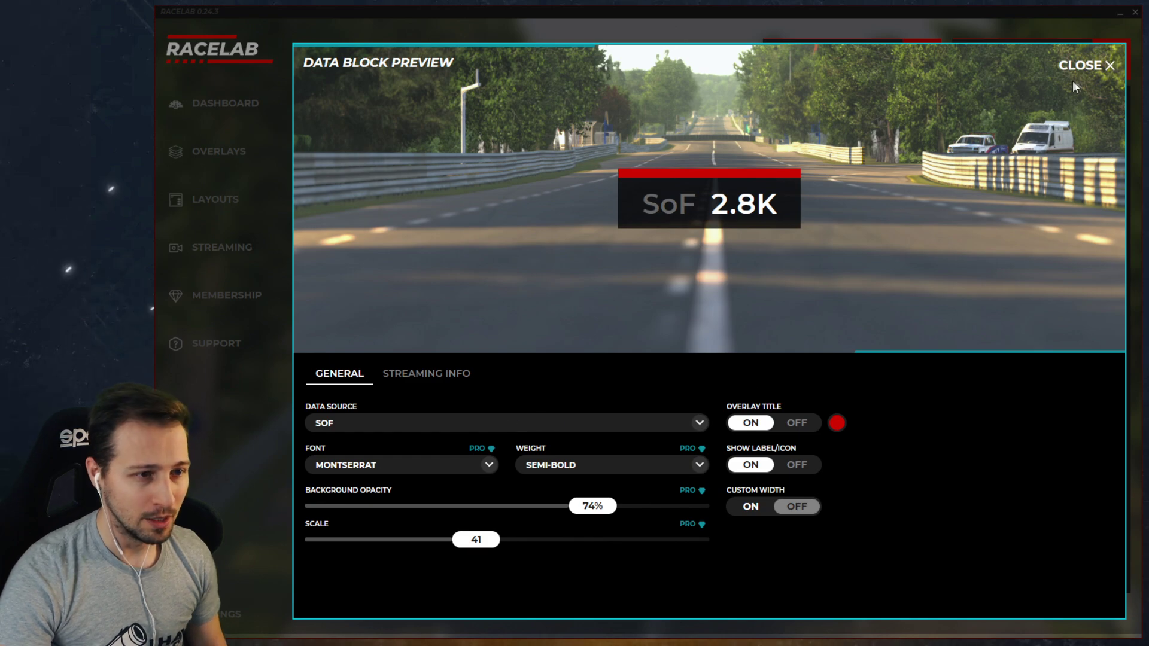
left_click(1084, 67)
left_click_drag(661, 297, 384, 183)
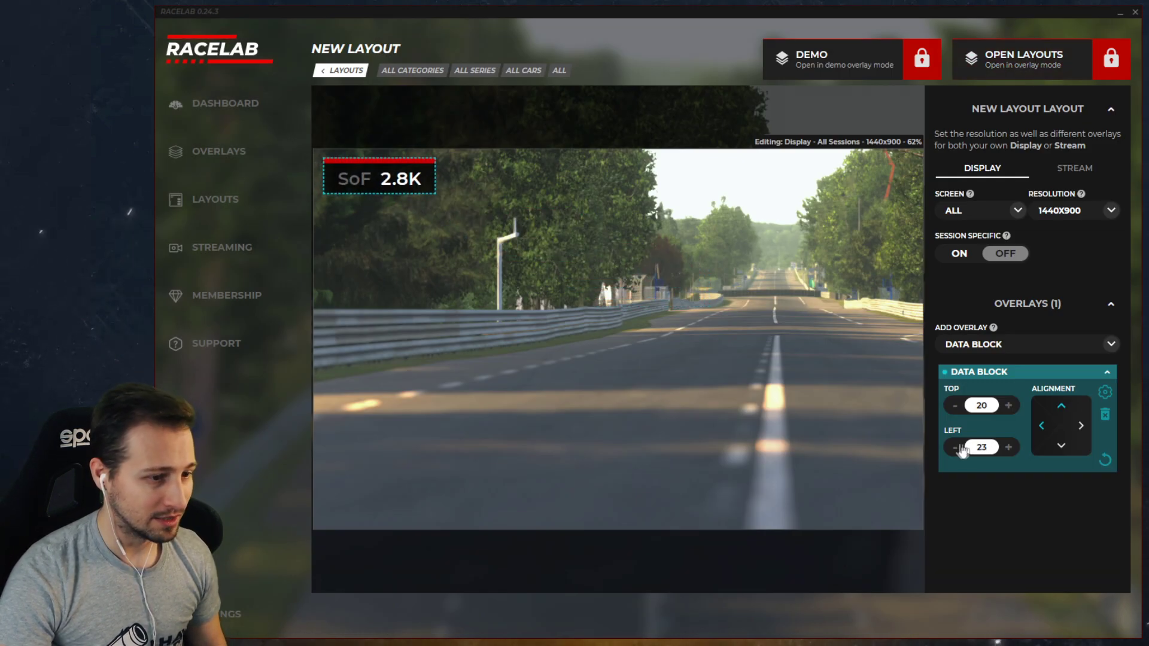
left_click(1042, 425)
scroll(1006, 405, "down", 15)
scroll(1011, 446, "up", 5)
left_click(697, 373)
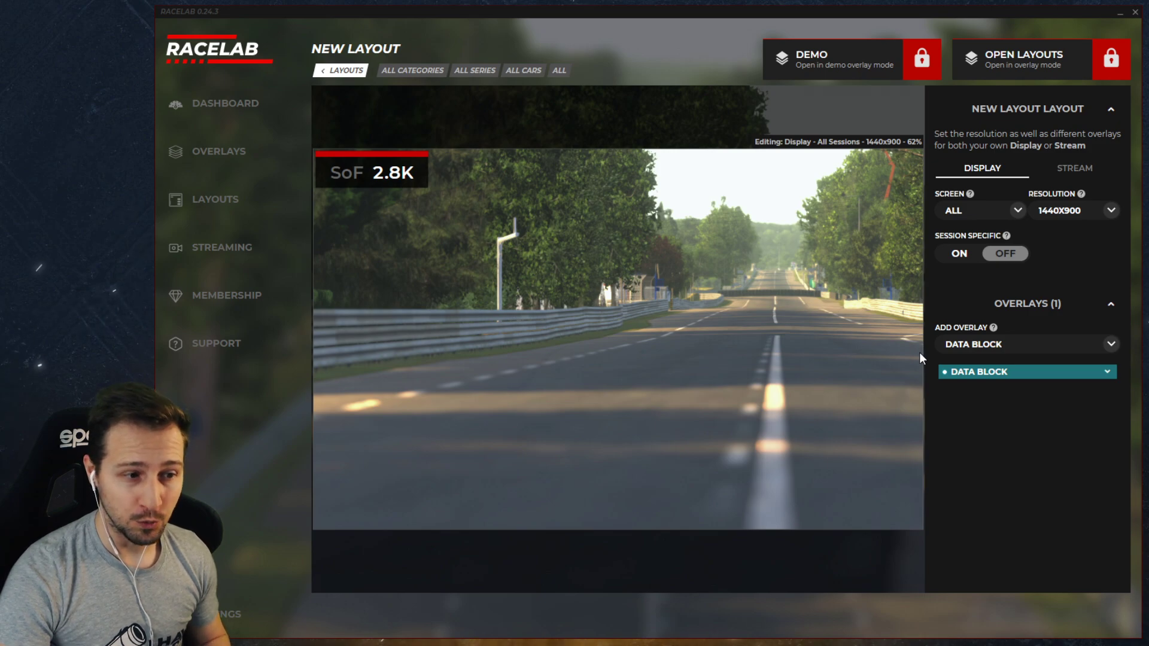
Add a second Data Block and set its data source to Track Temp.
left_click(987, 345)
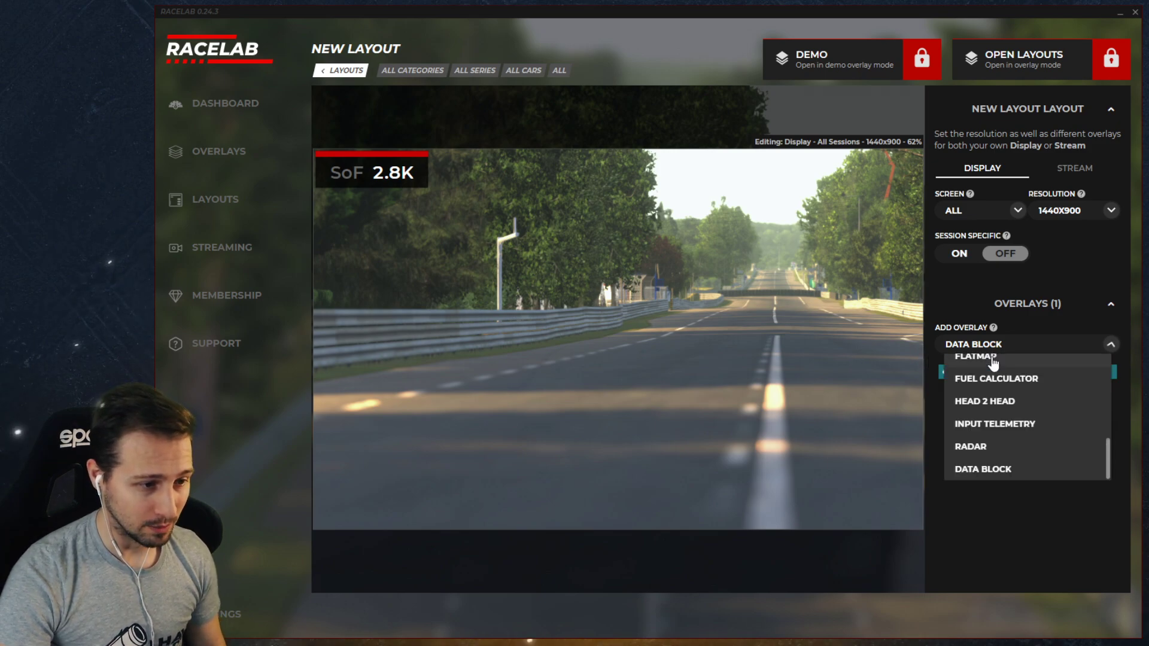
left_click(992, 472)
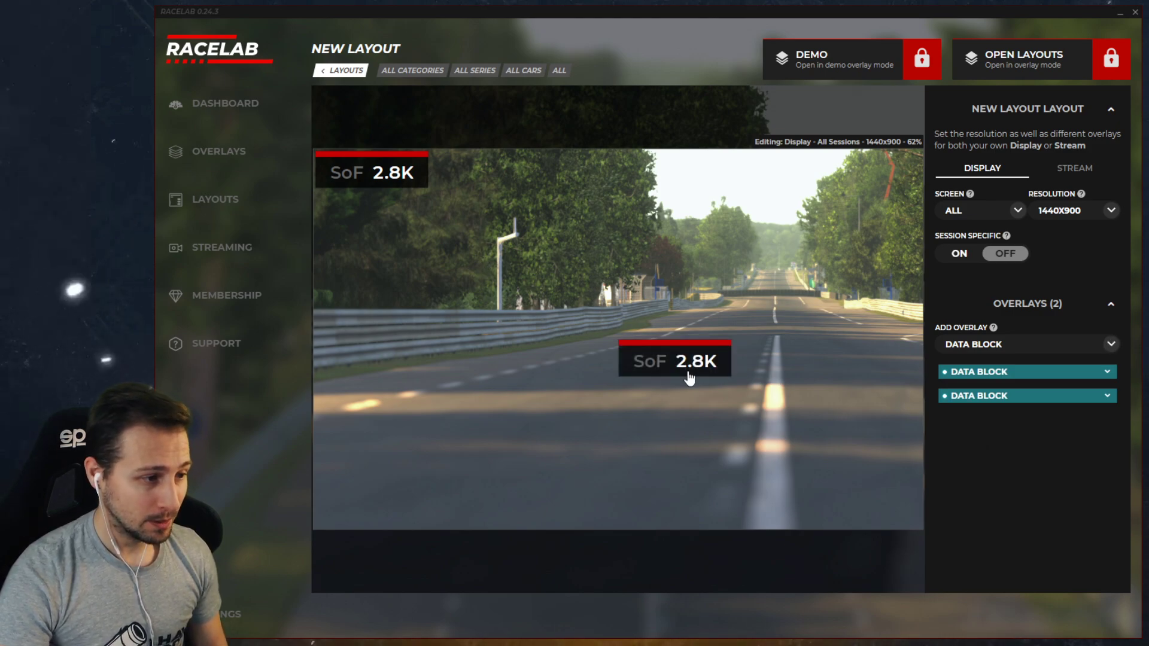
left_click(689, 377)
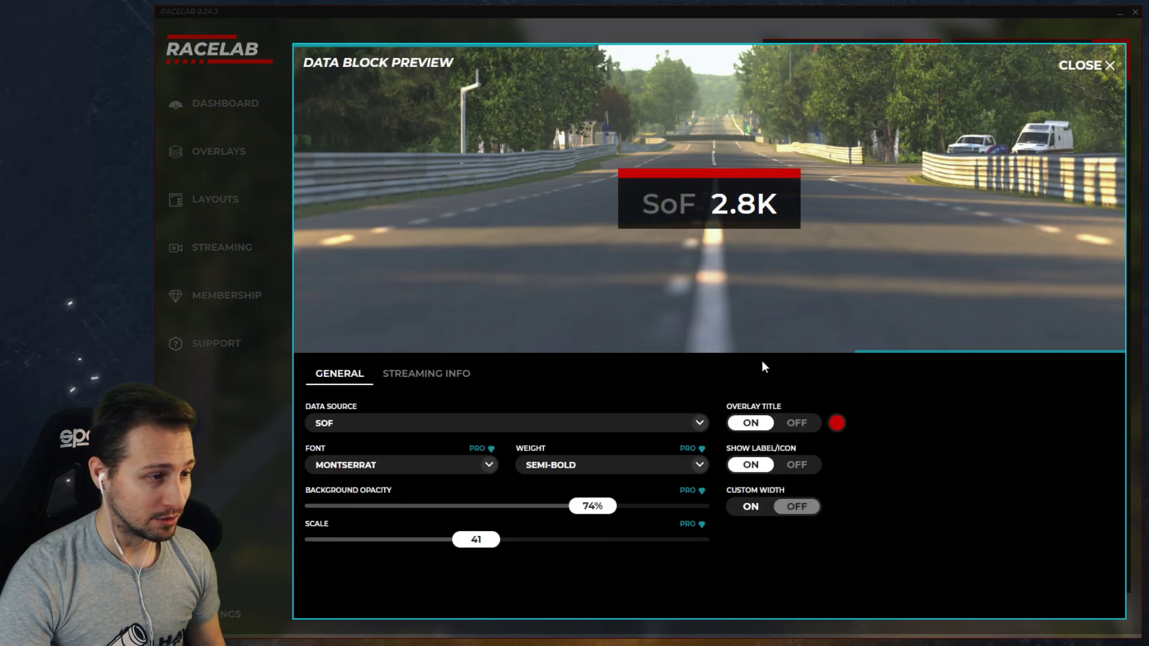
left_click(411, 429)
scroll(377, 508, "down", 2)
left_click(359, 467)
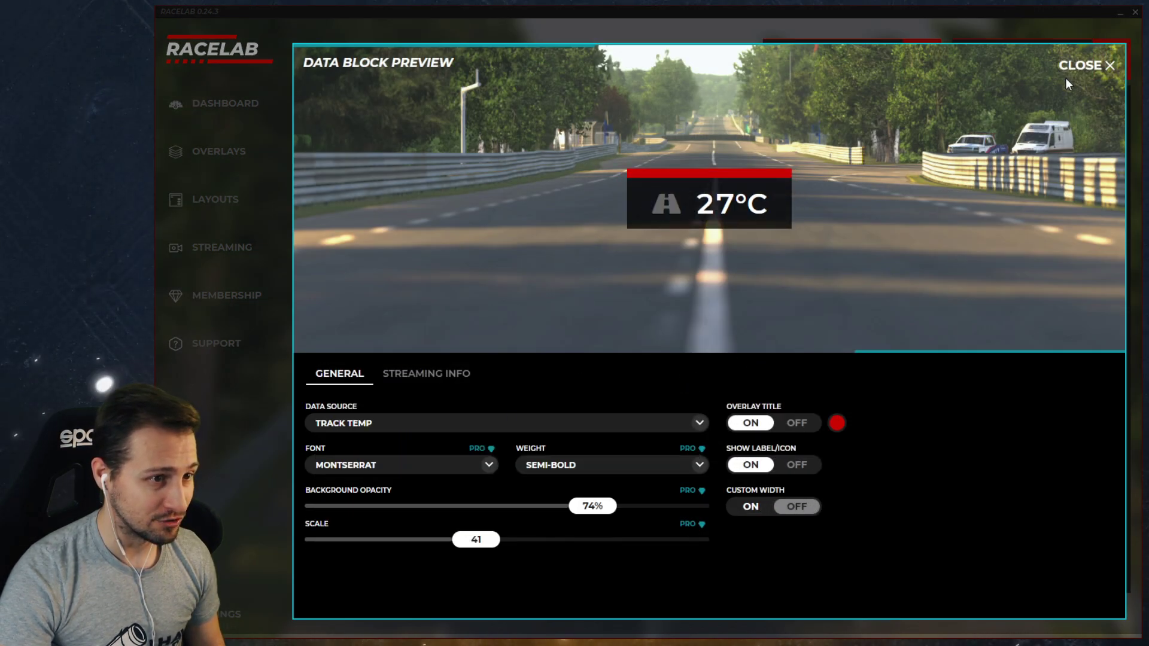
left_click(1082, 66)
Position the 27°C block just below the SoF block, aligned to the left edge.
left_click_drag(686, 354, 882, 176)
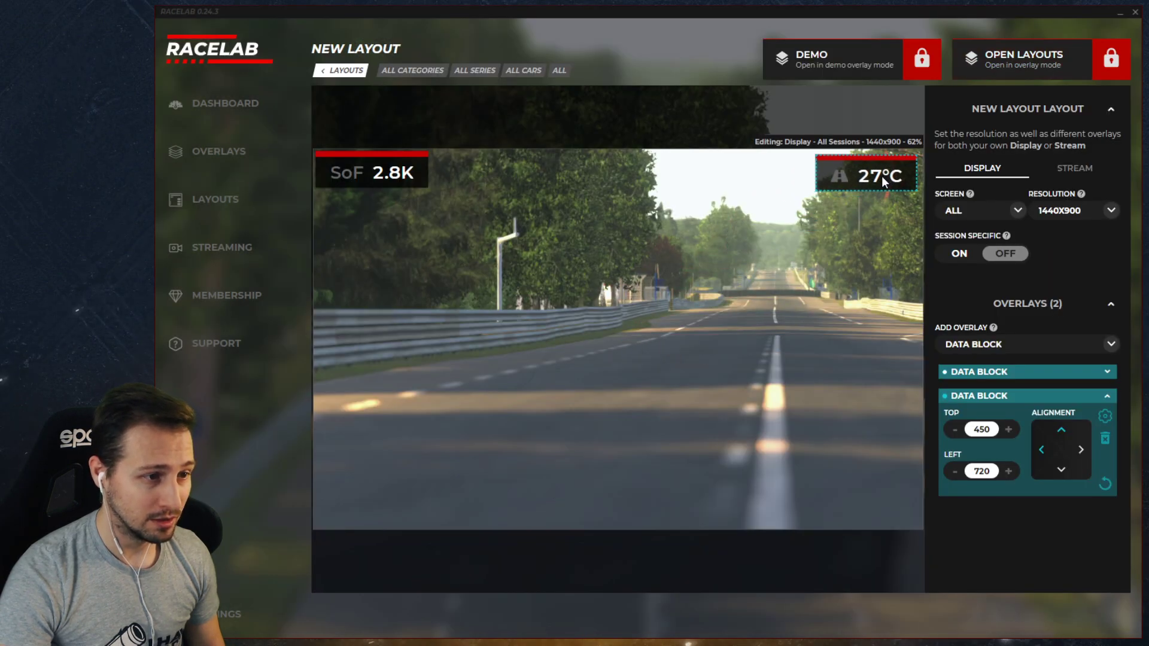
left_click(1045, 452)
left_click(1040, 464)
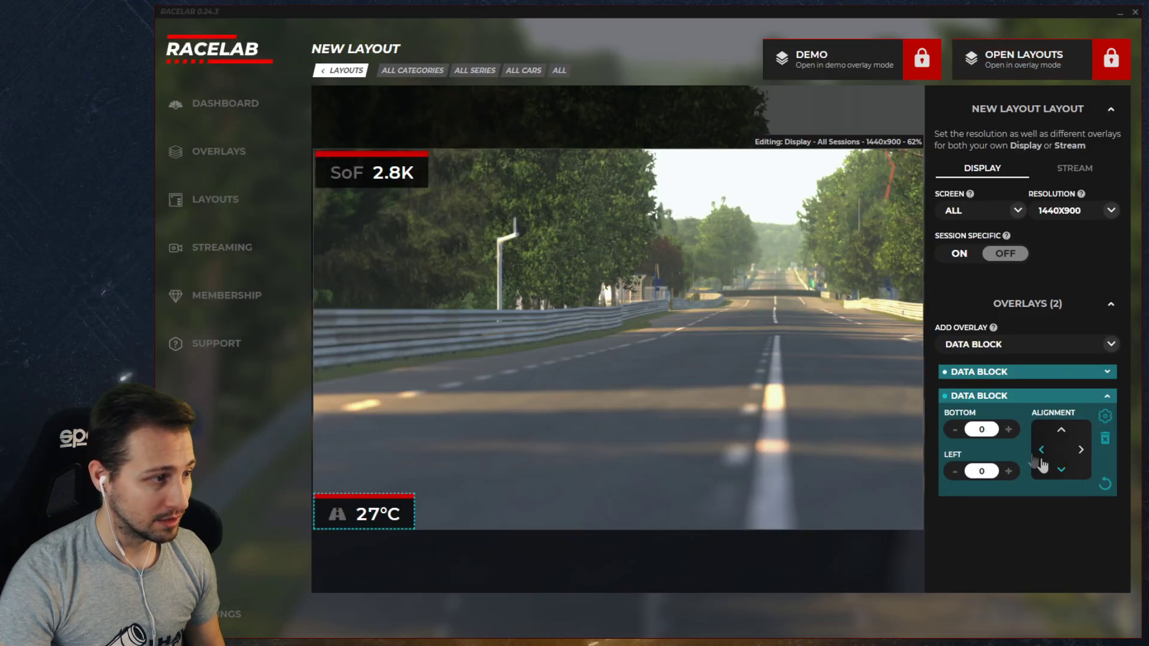
left_click(1059, 432)
left_click_drag(368, 174, 374, 219)
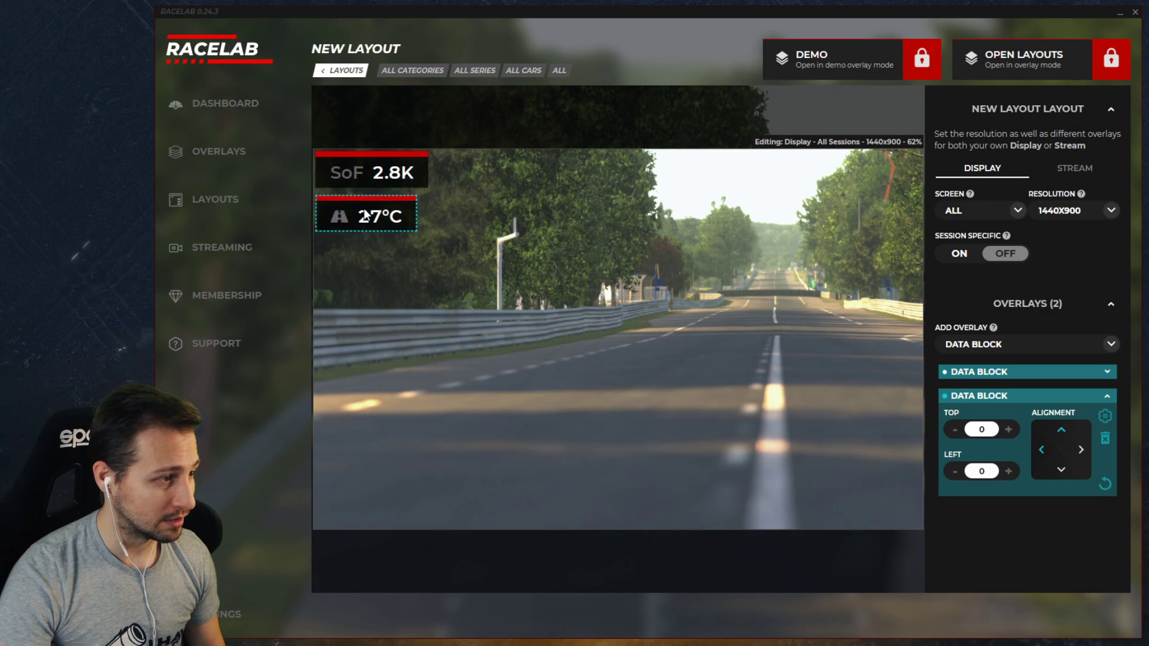
left_click(1062, 458)
left_click(1009, 472)
left_click(613, 299)
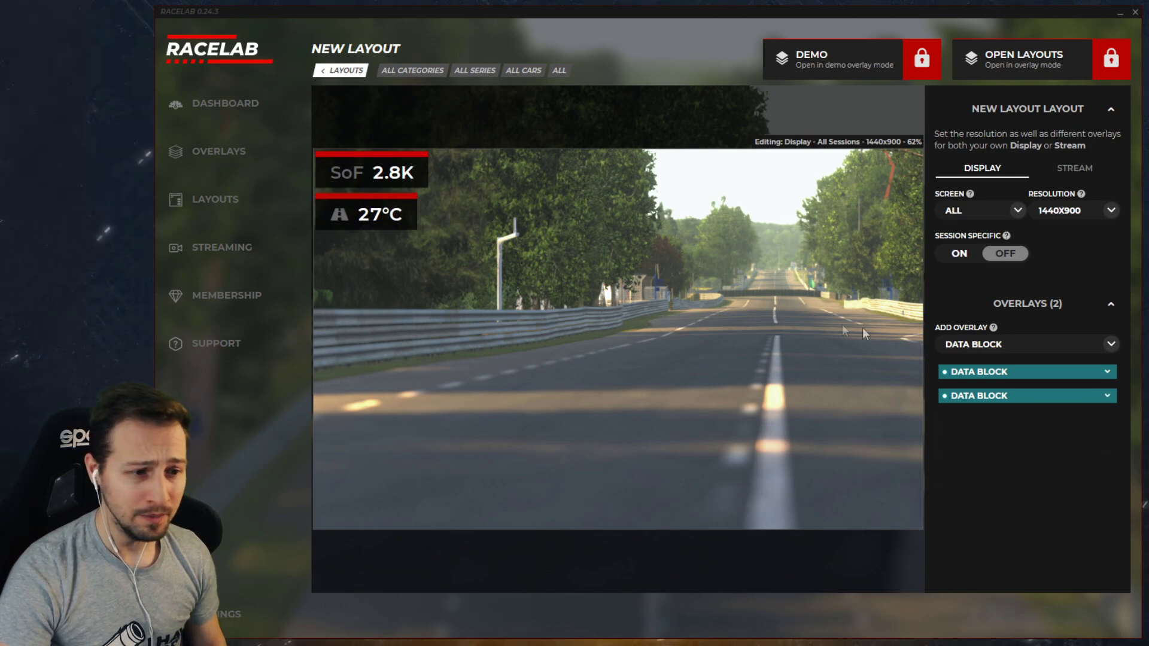
left_click(997, 347)
Add a third Data Block with title bar and label off and a more translucent background.
left_click(971, 472)
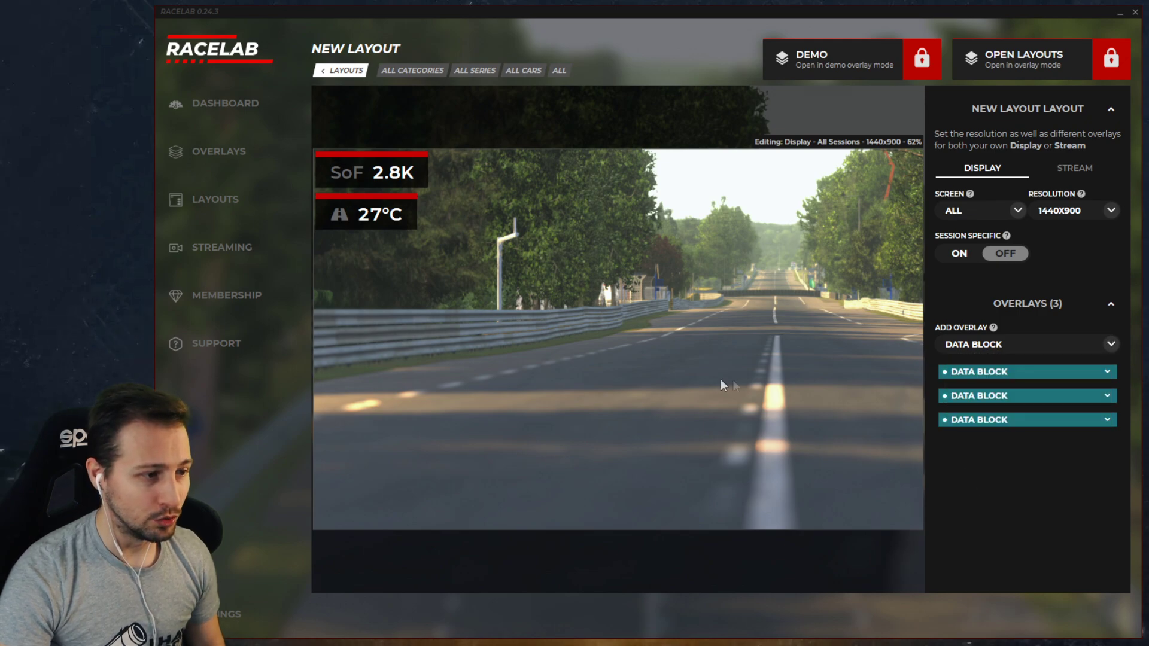
double_click(649, 367)
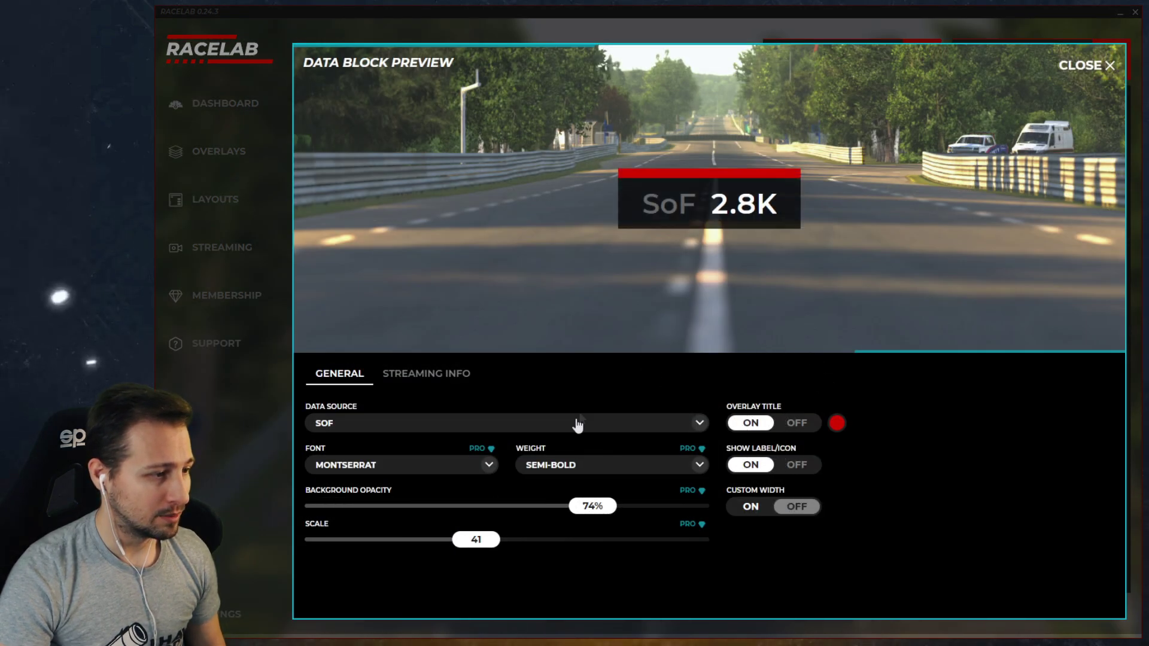
left_click(797, 422)
left_click(797, 465)
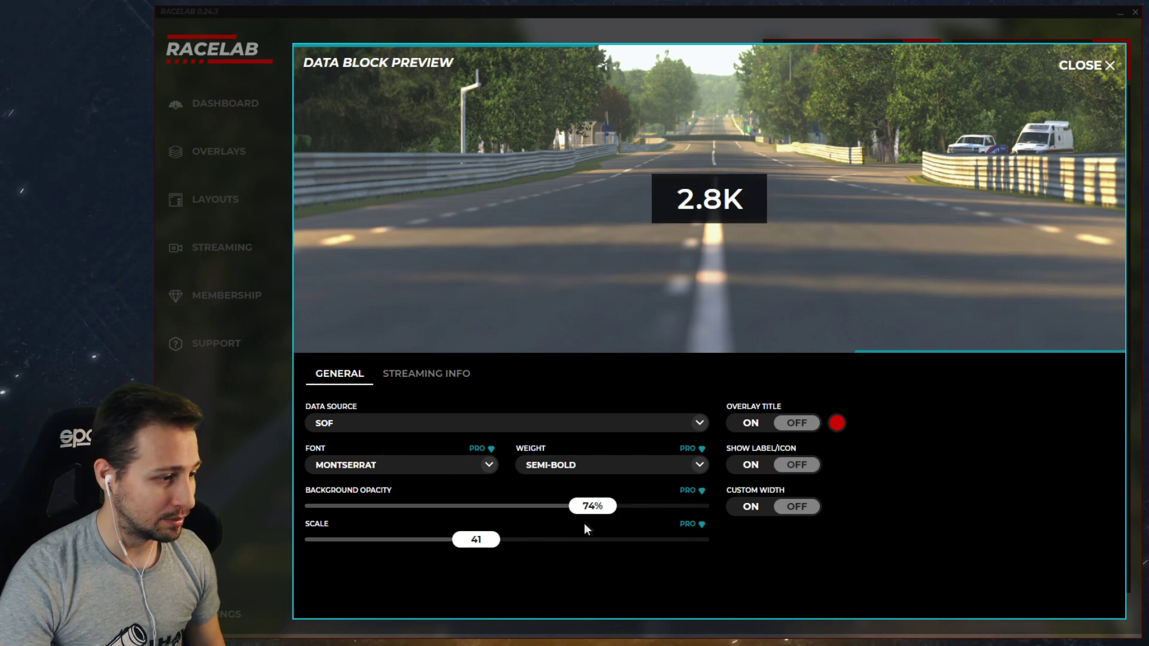
left_click_drag(591, 507, 458, 506)
Set its source to Current Driver (Long) and move it to the top-right corner, offset 5.
left_click(419, 424)
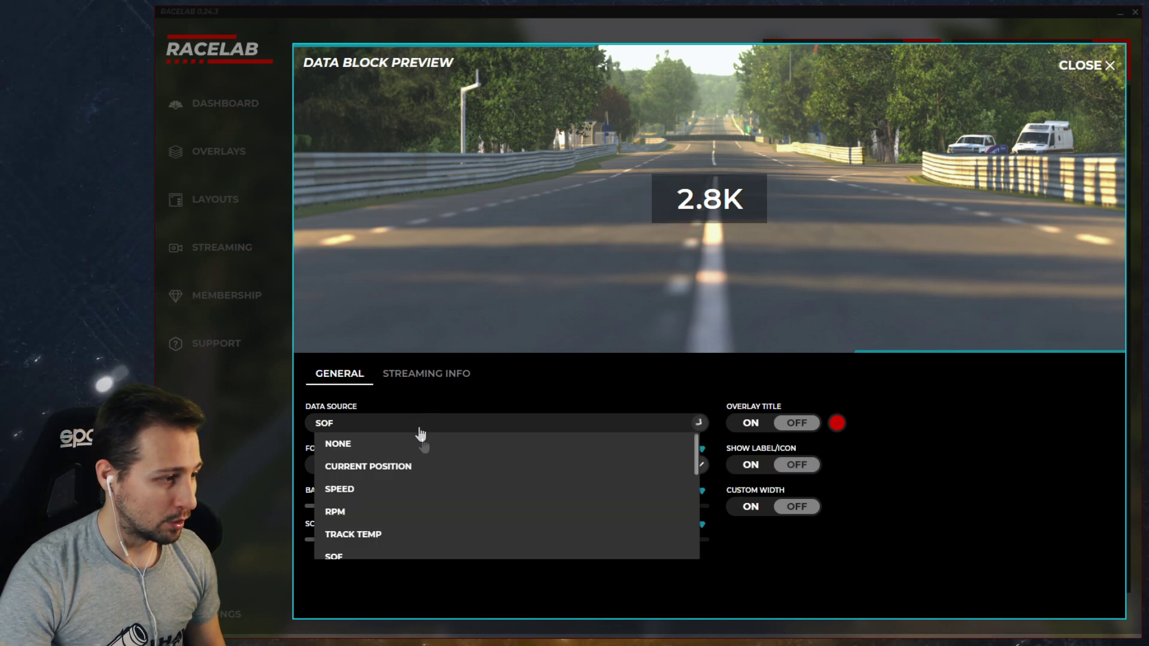
scroll(424, 505, "down", 3)
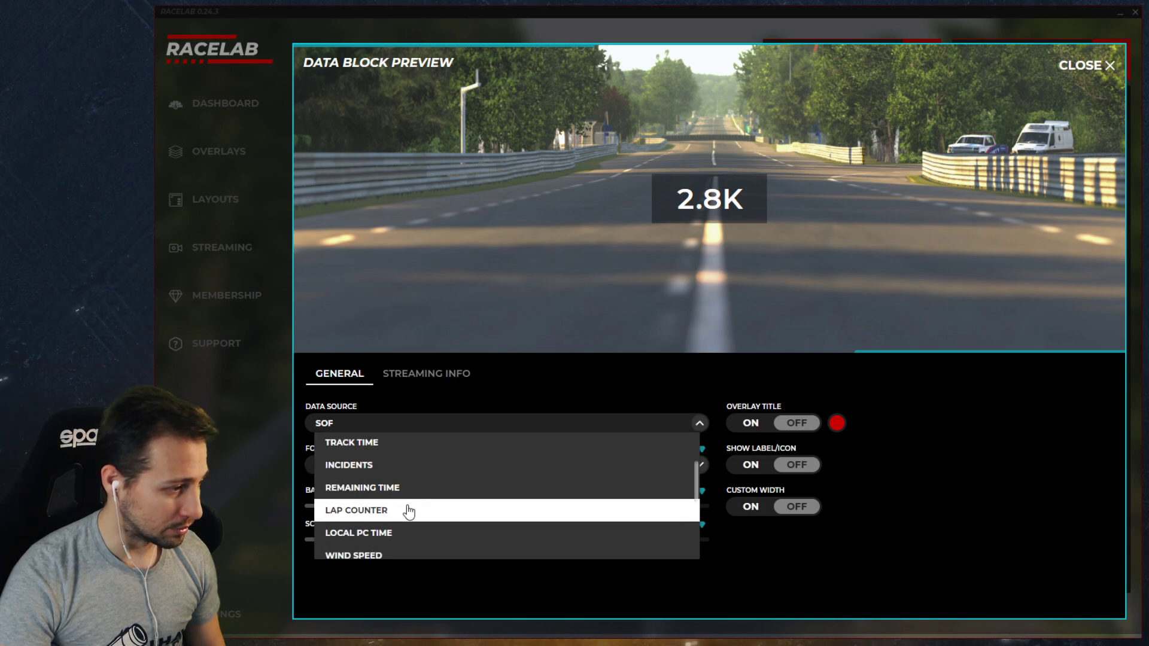
scroll(395, 509, "down", 2)
scroll(373, 524, "down", 6)
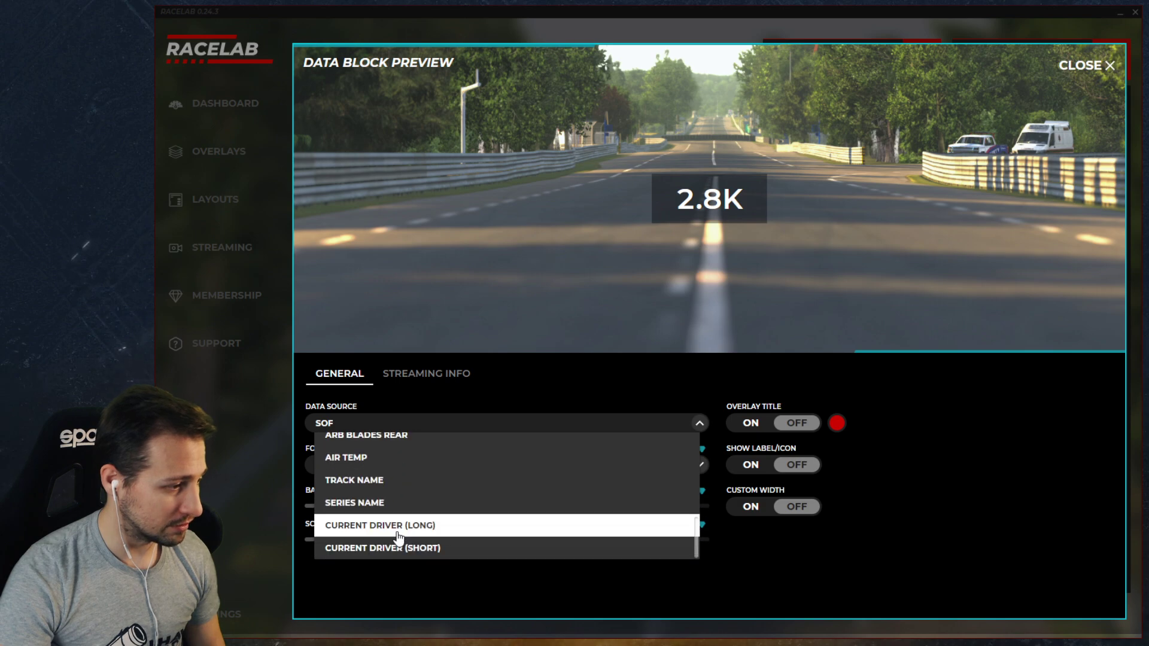
left_click(398, 527)
left_click(1084, 65)
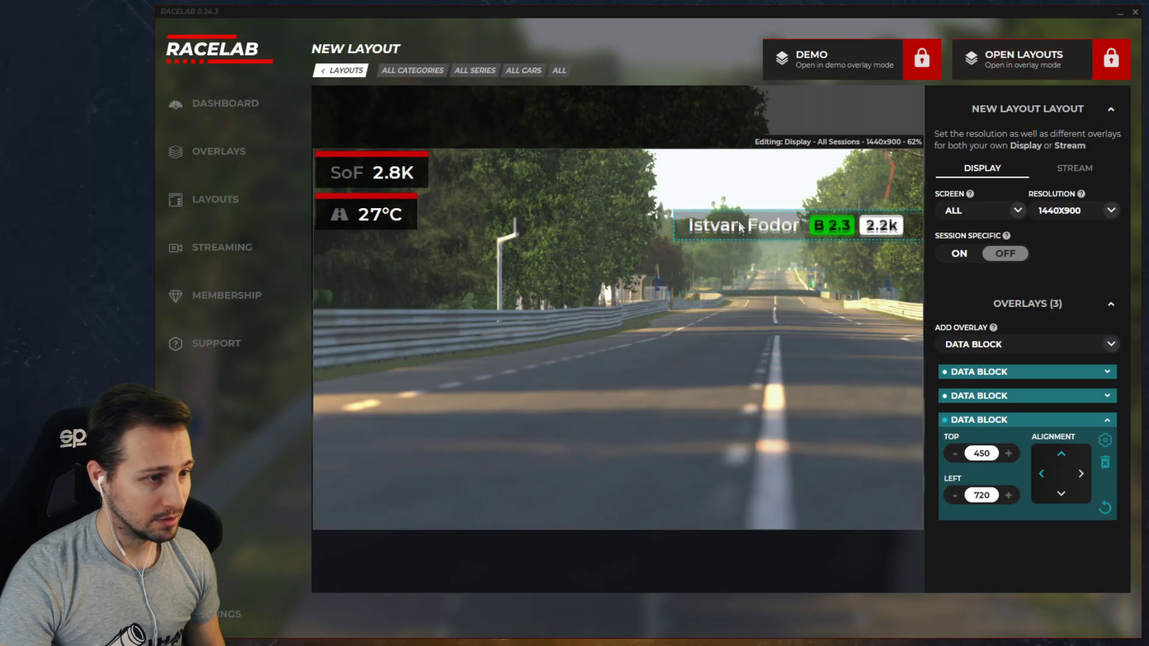
left_click_drag(738, 224, 727, 168)
scroll(982, 453, "up", 5)
scroll(982, 495, "up", 5)
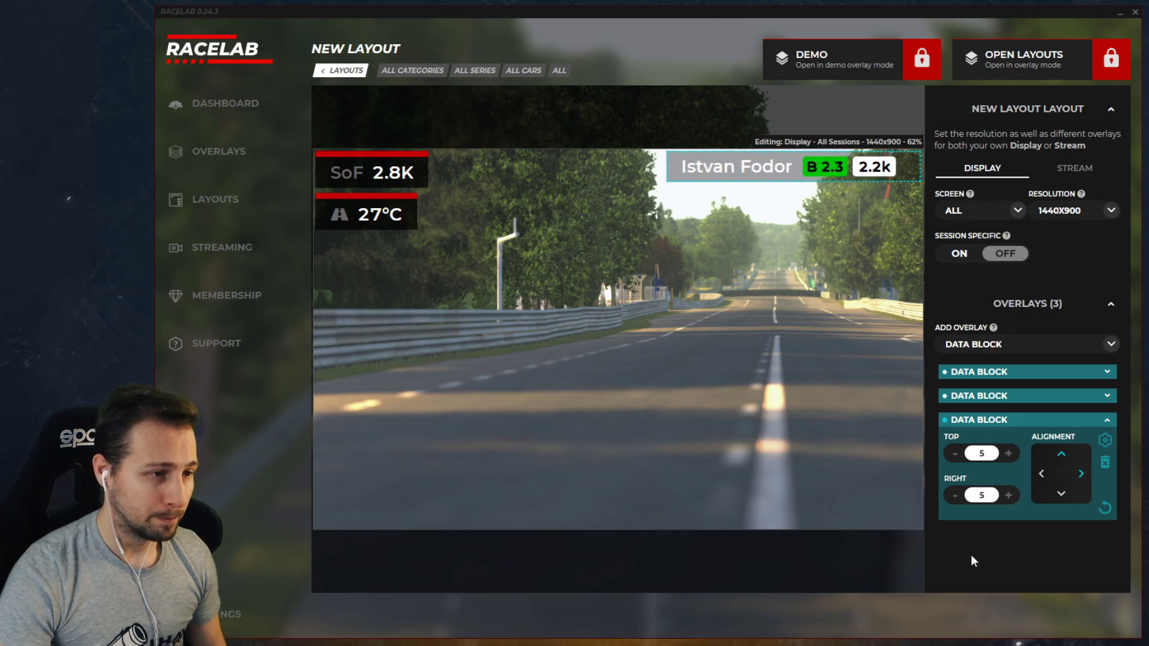
left_click(783, 356)
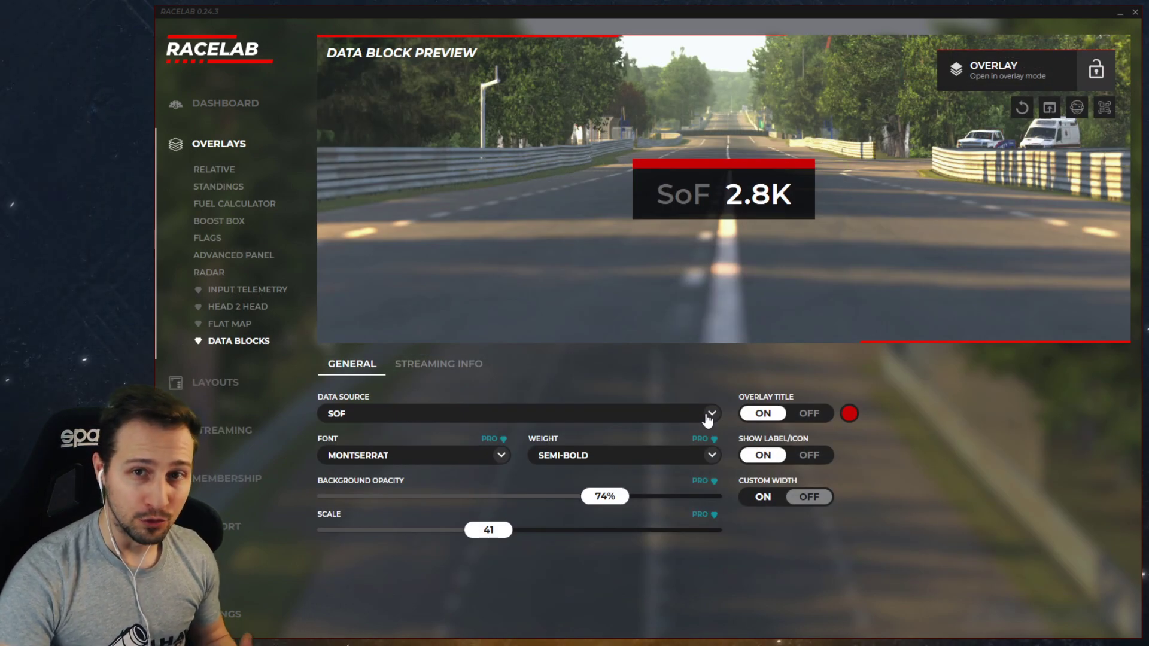
Browse the Data Source dropdown options, keeping SoF as the selected source.
left_click(353, 418)
scroll(497, 498, "down", 2)
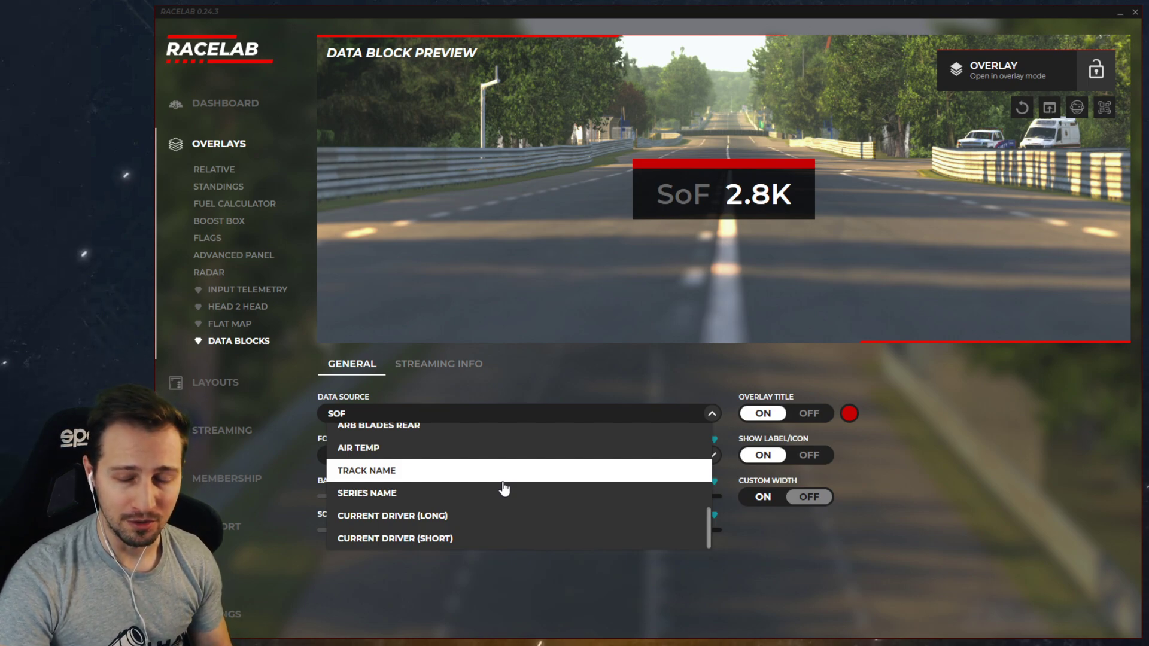
scroll(502, 519, "up", 5)
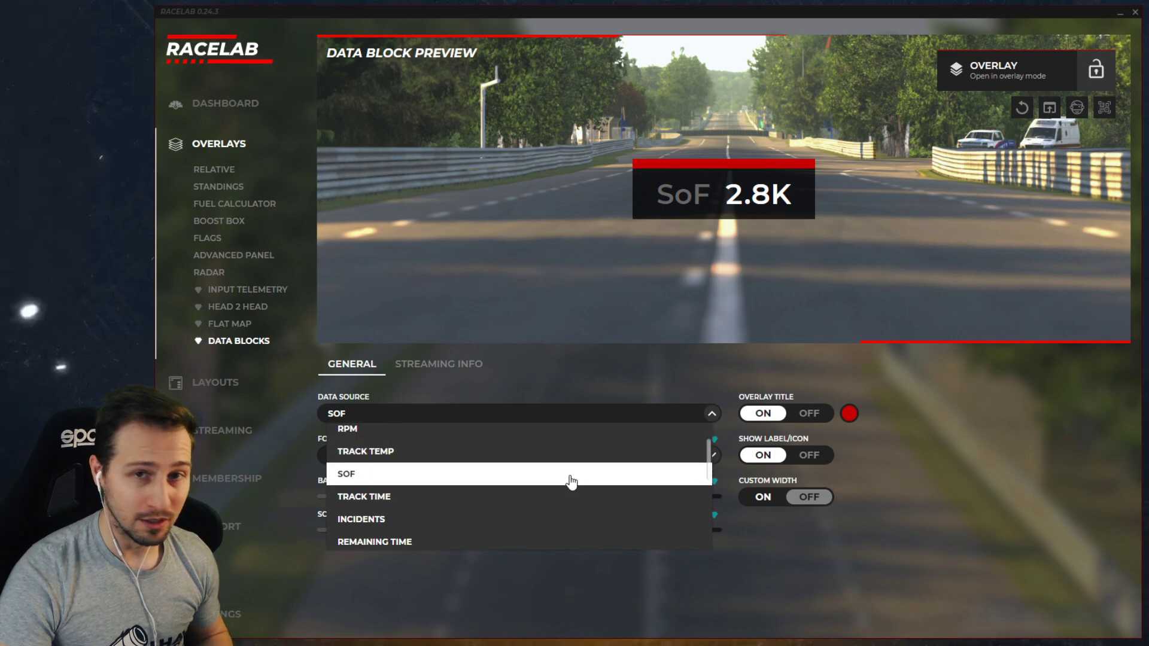
scroll(570, 501, "up", 3)
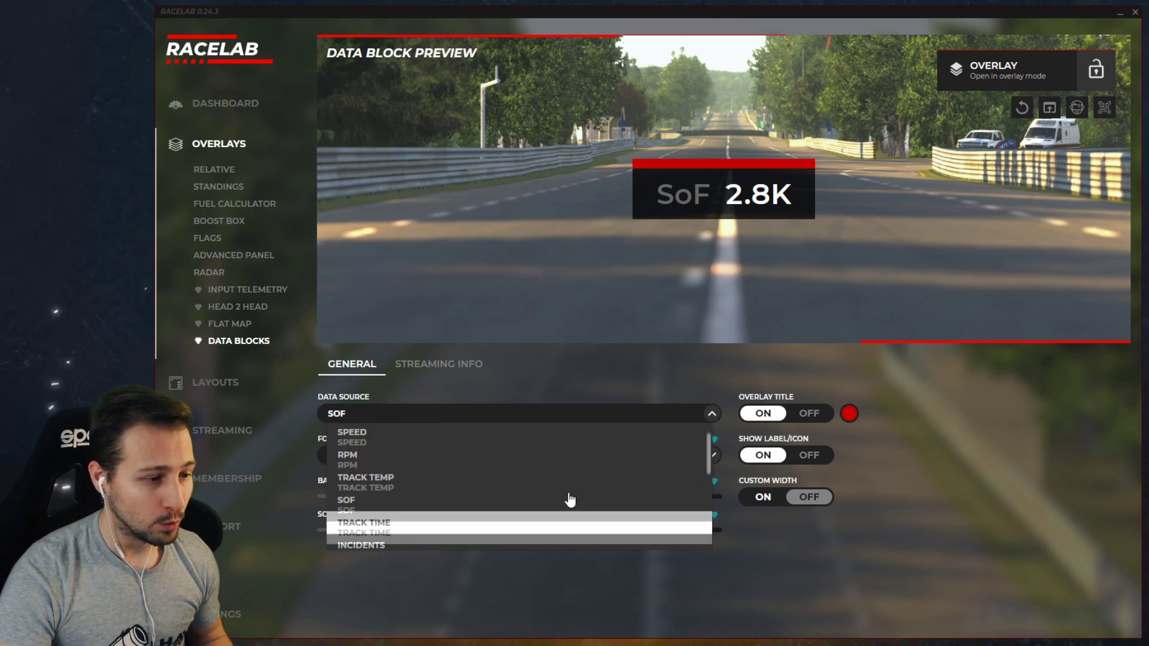
scroll(566, 467, "down", 10)
scroll(563, 463, "down", 3)
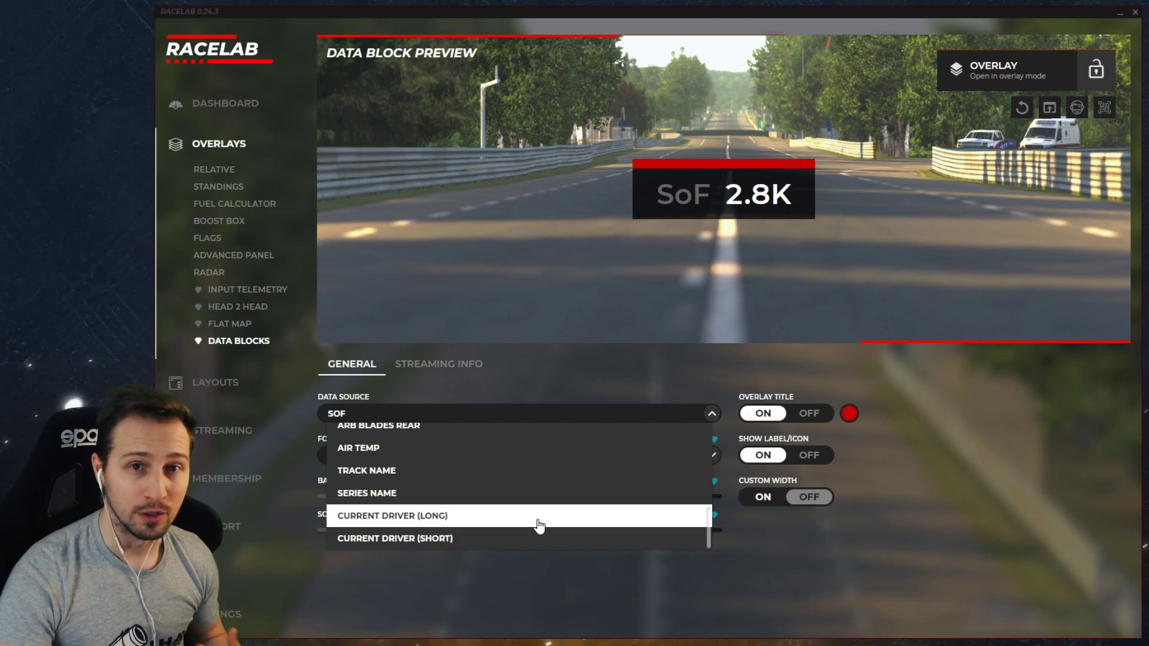
scroll(539, 518, "up", 15)
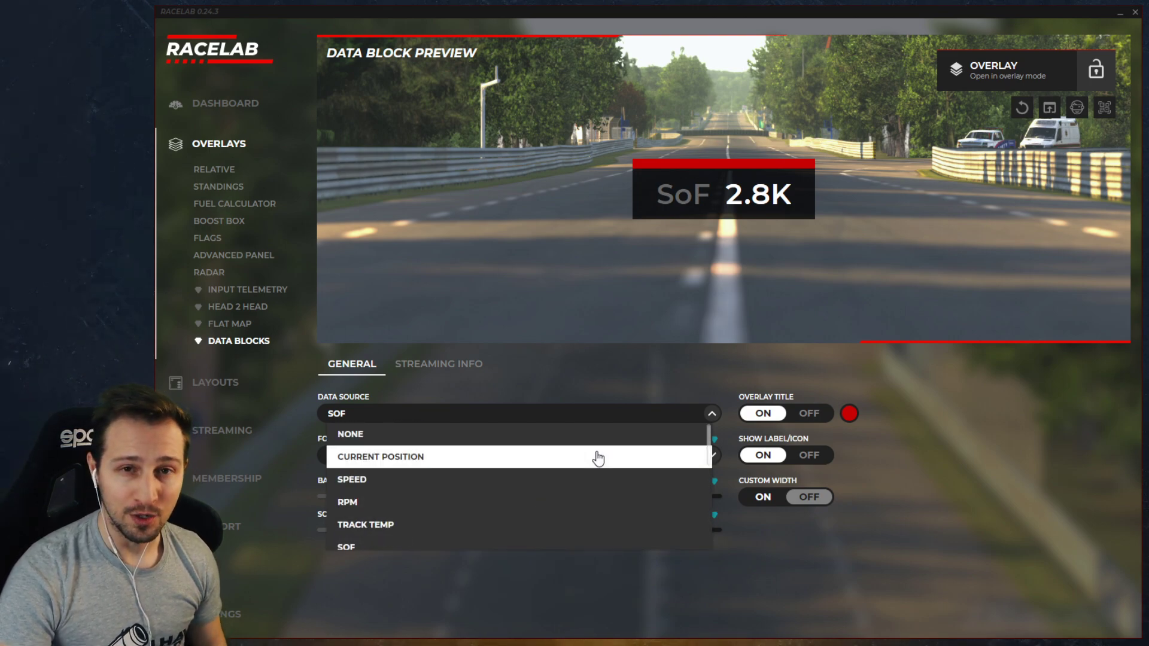